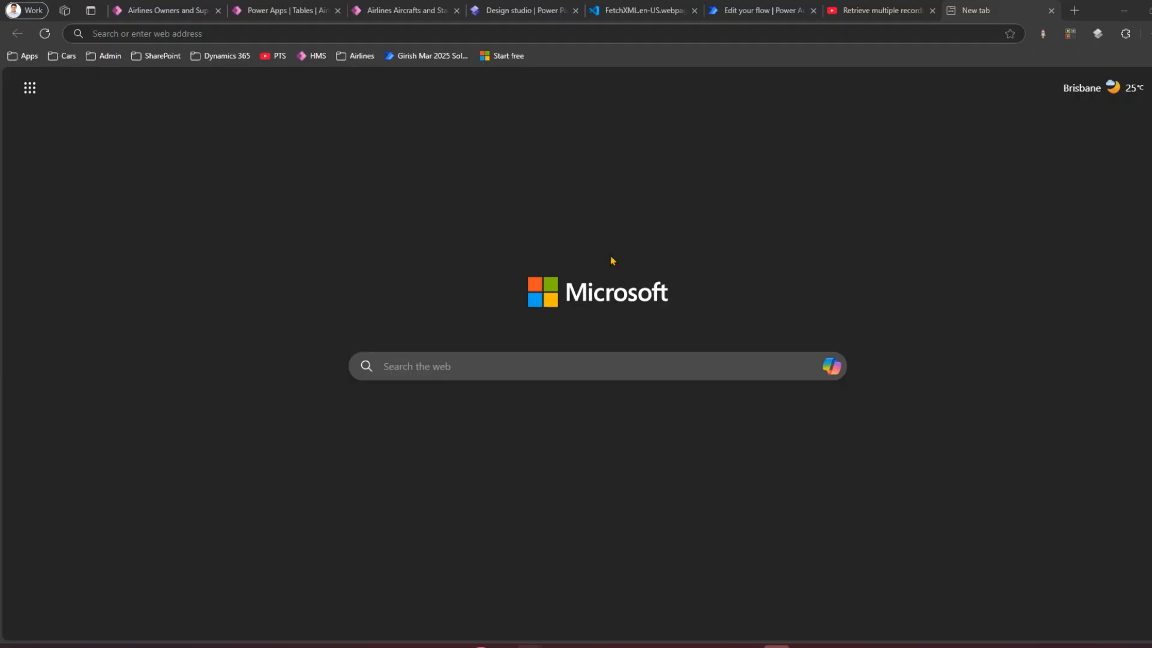
click(718, 645)
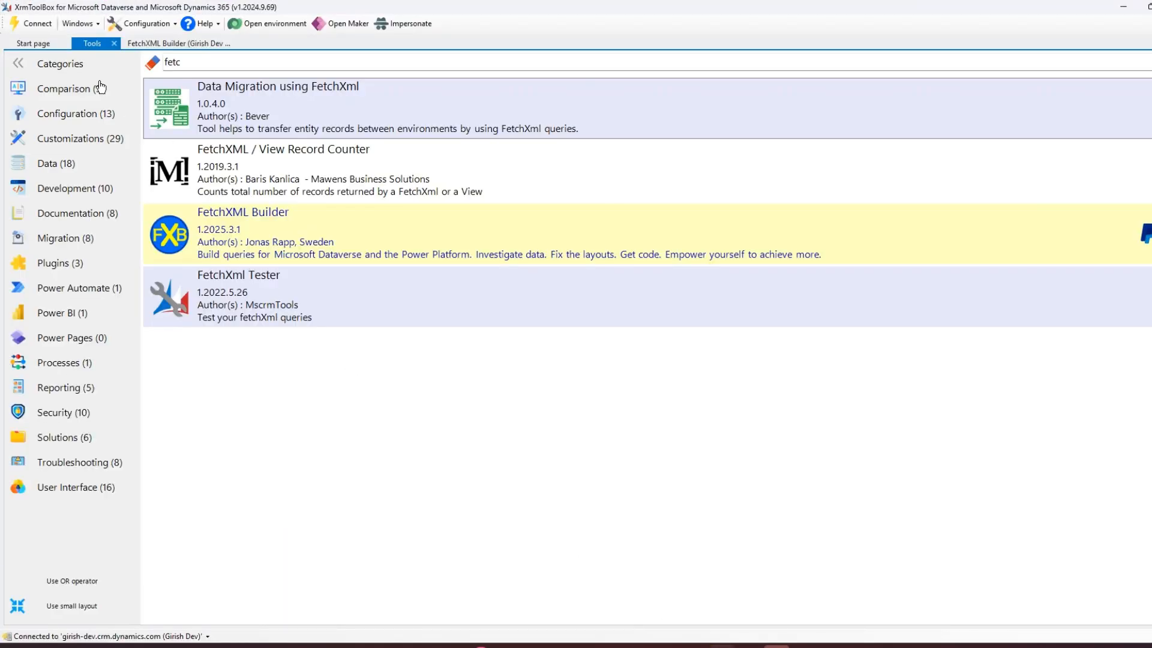
click(34, 47)
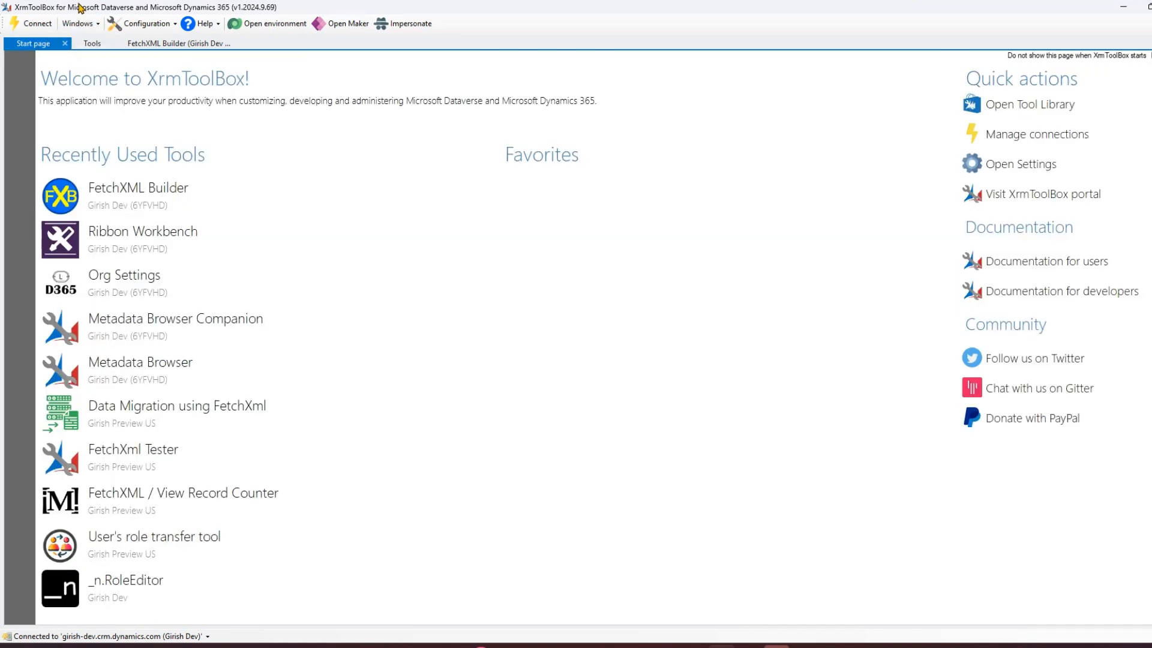
click(92, 47)
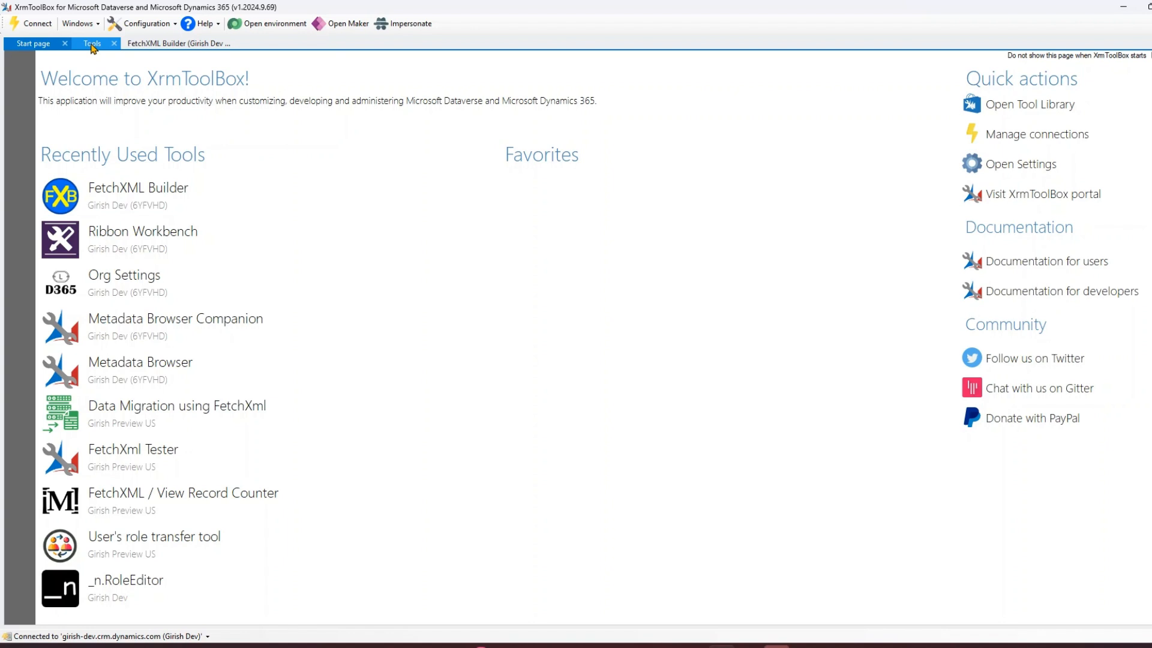
click(42, 47)
Search the Tool Library for fetchxml tools.
click(1050, 108)
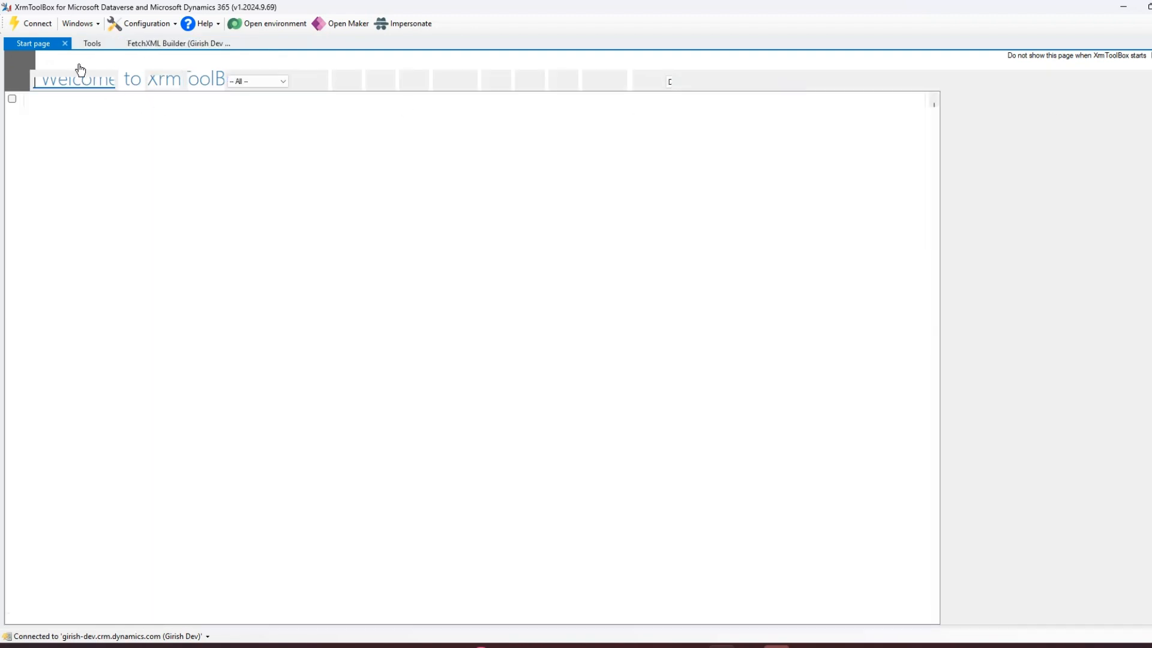
text(fetchxml)
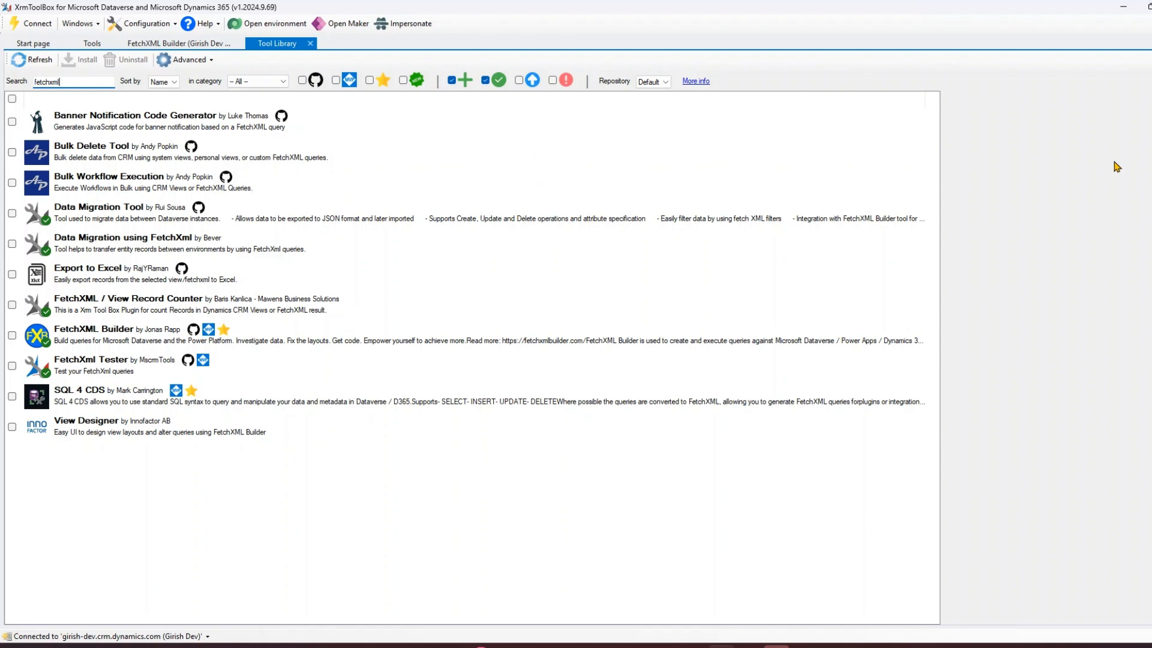
Open the FetchXml Tester tool from the installed tools list.
click(85, 44)
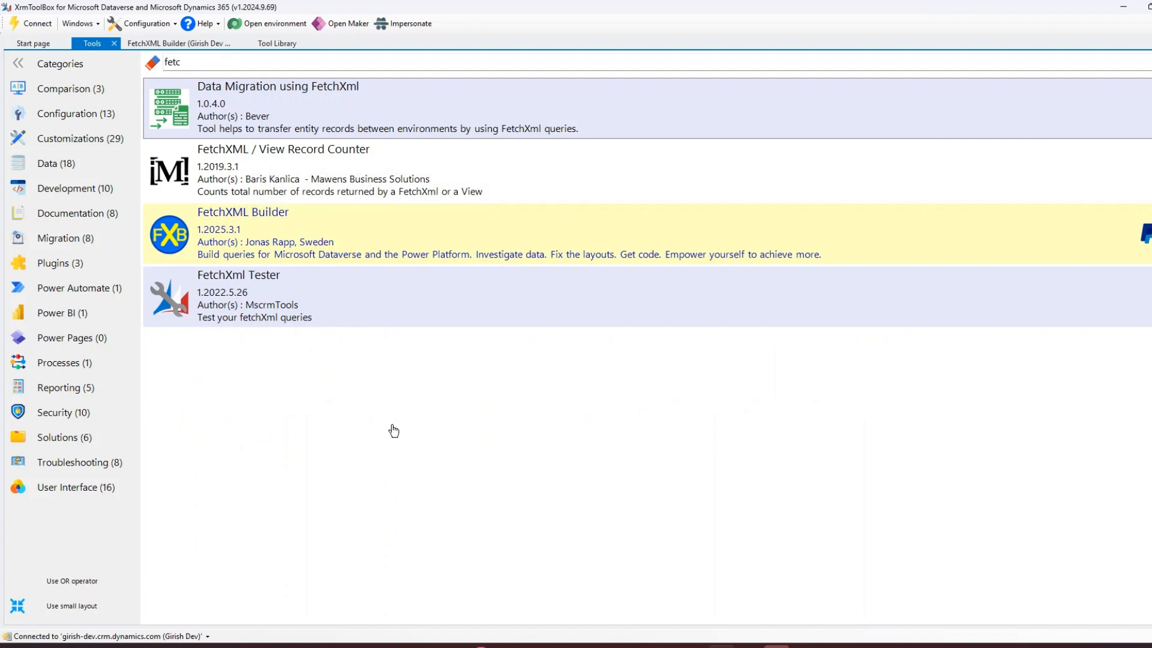
click(230, 297)
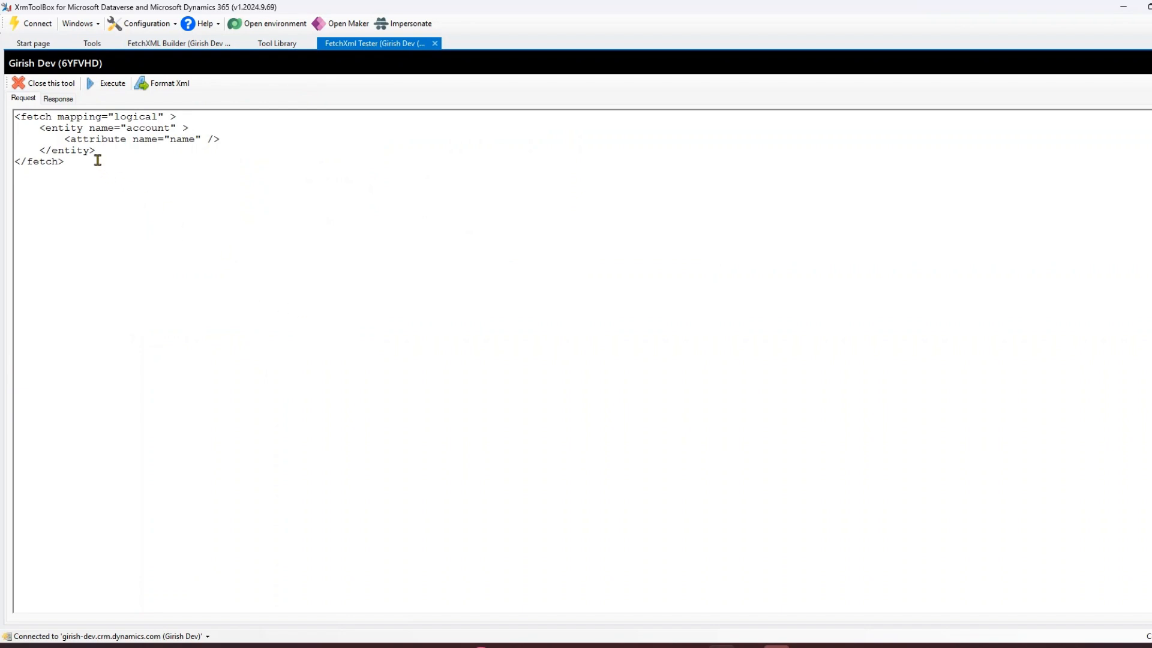
scroll(108, 173, up, 4)
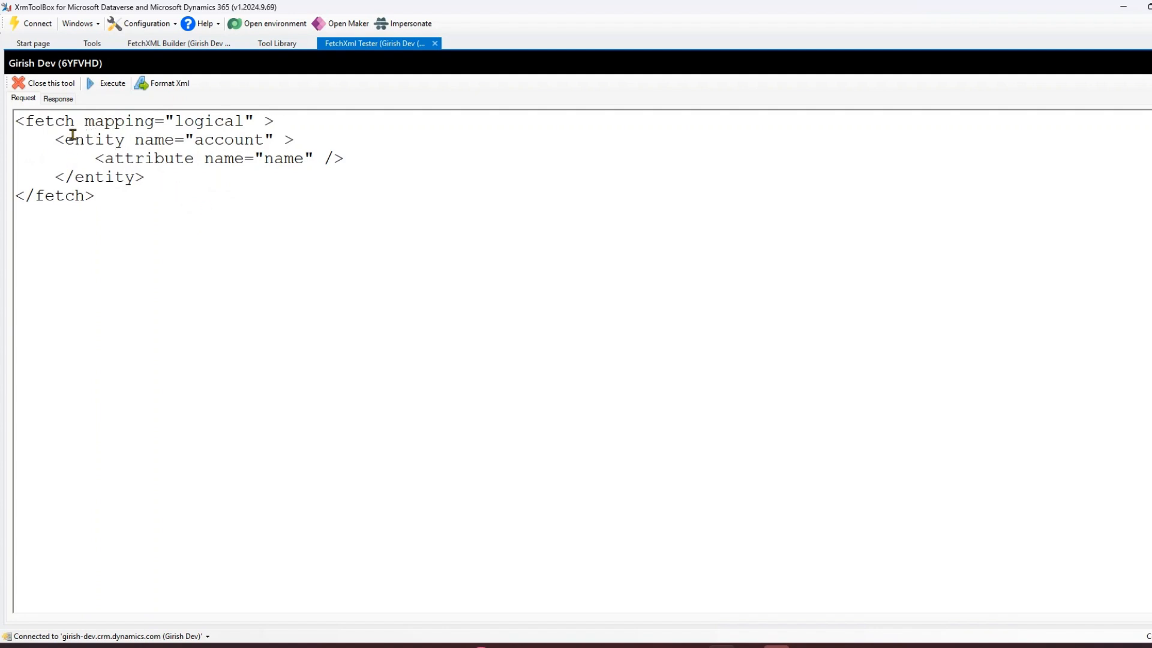
Remove the mapping="logical" attribute from the fetch element.
drag(84, 119, 265, 115)
key(BackSpace)
key(BackSpace)
click(197, 217)
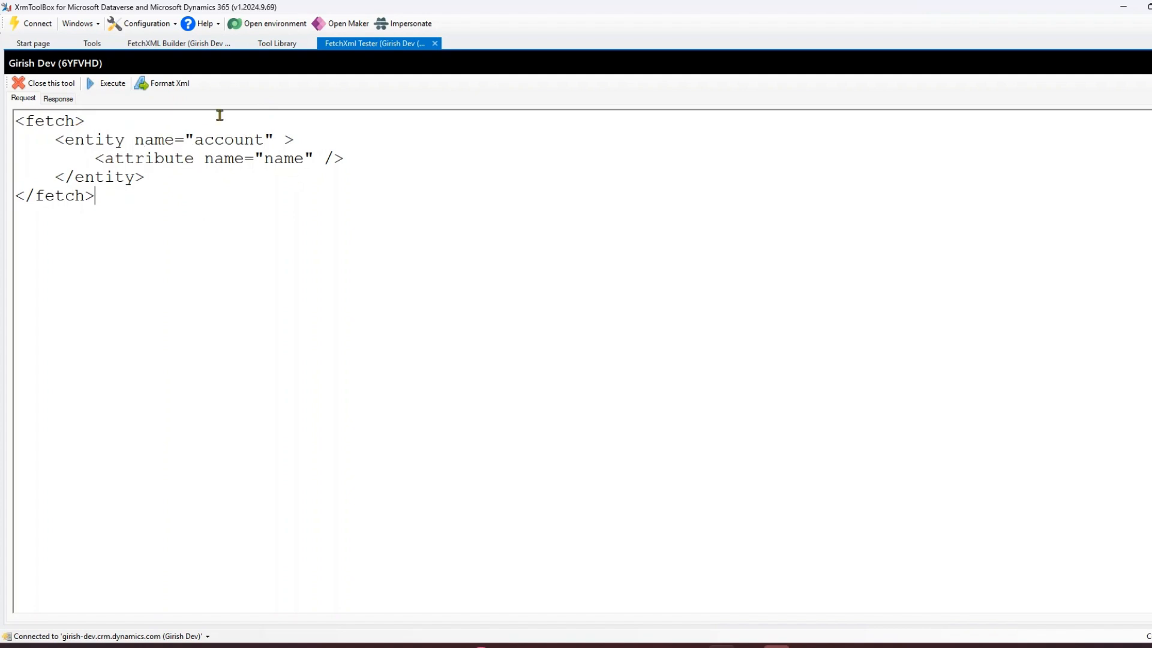
Execute the query and review the returned account rows before going back to the request.
click(113, 87)
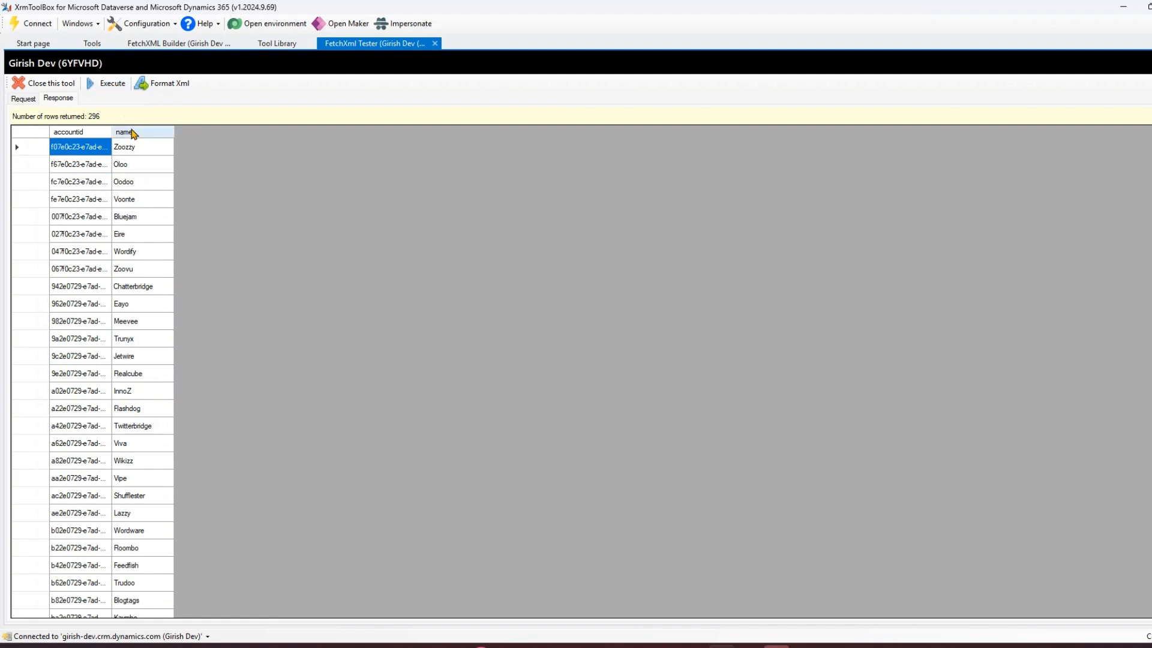
scroll(144, 474, down, 12)
scroll(144, 474, up, 10)
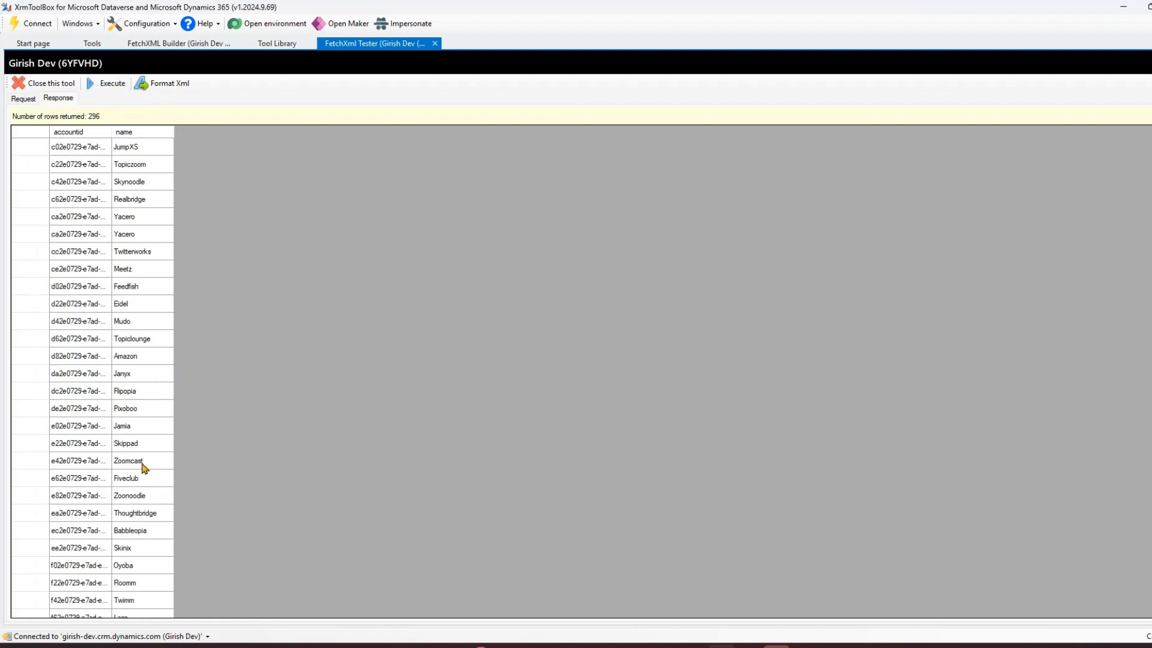
click(27, 101)
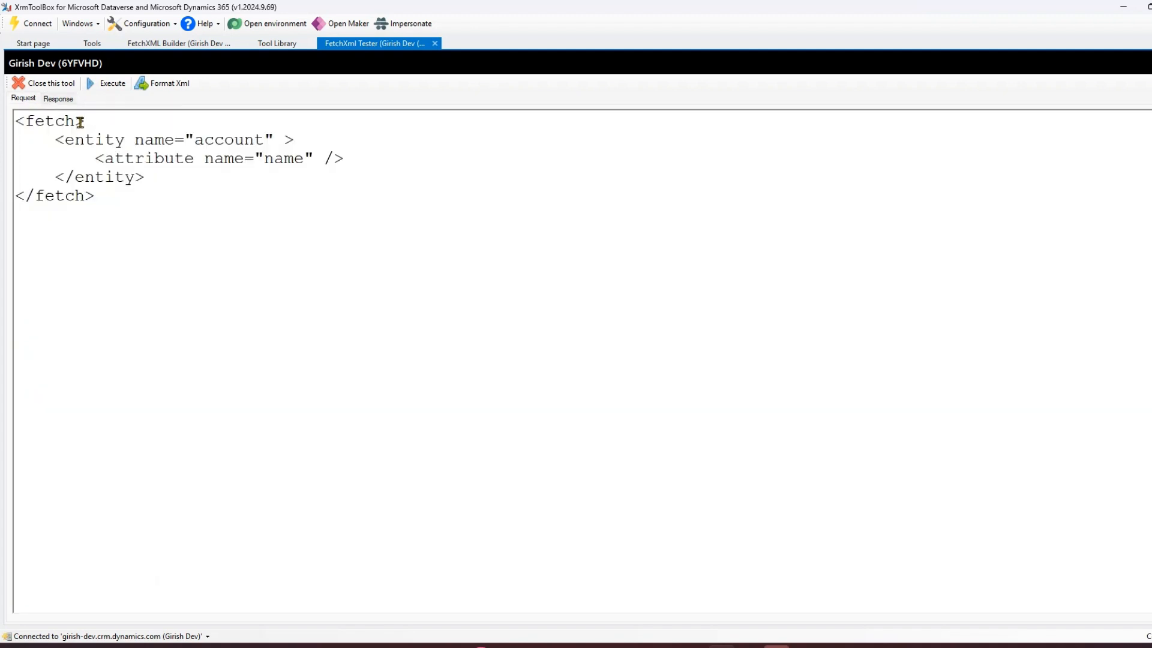
Add top="5" to the fetch element, execute the query, and return to the request.
text(top="5")
click(106, 84)
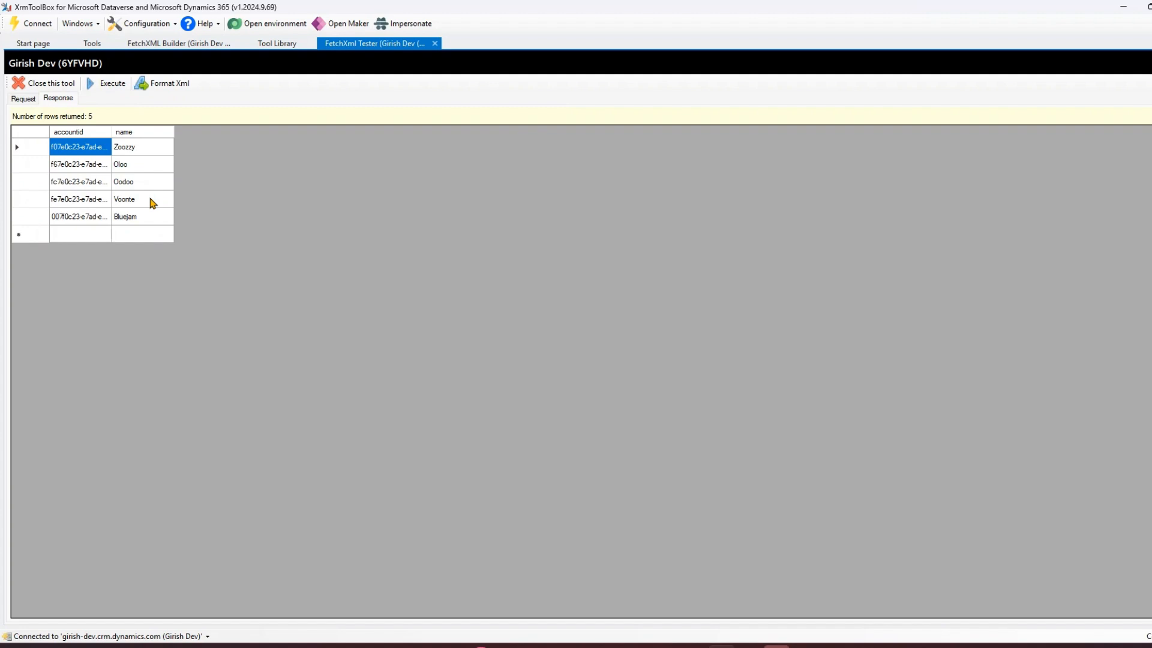
click(24, 99)
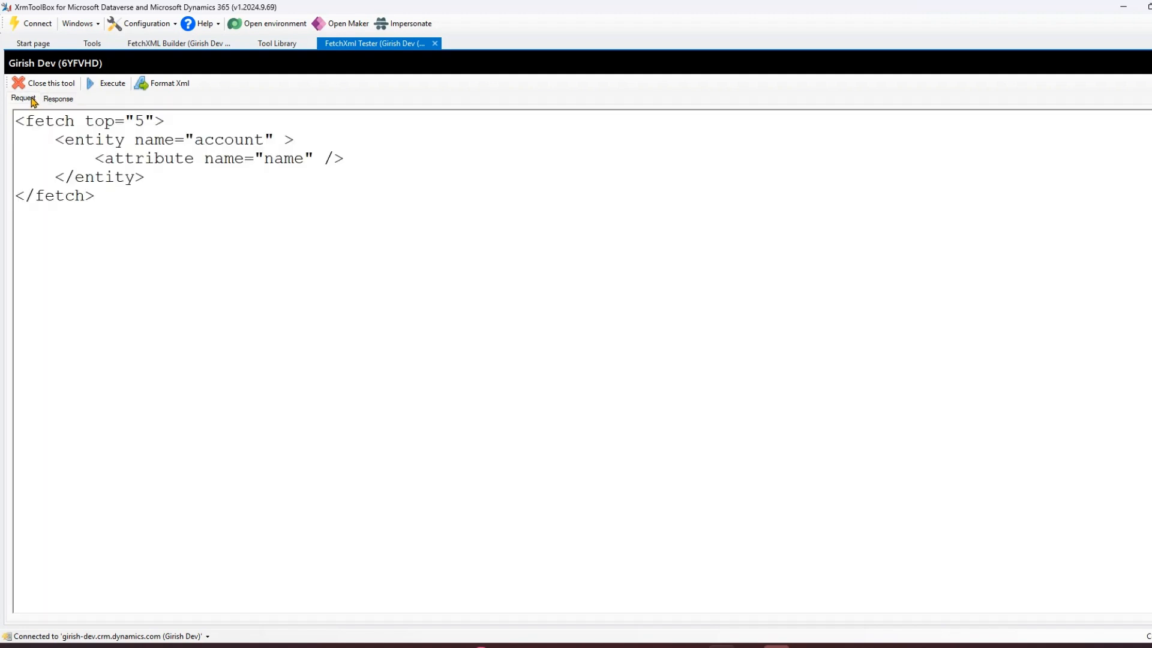
Change the entity name to gcorp_airlines and execute the query, dismissing the error dialog.
drag(192, 141, 262, 142)
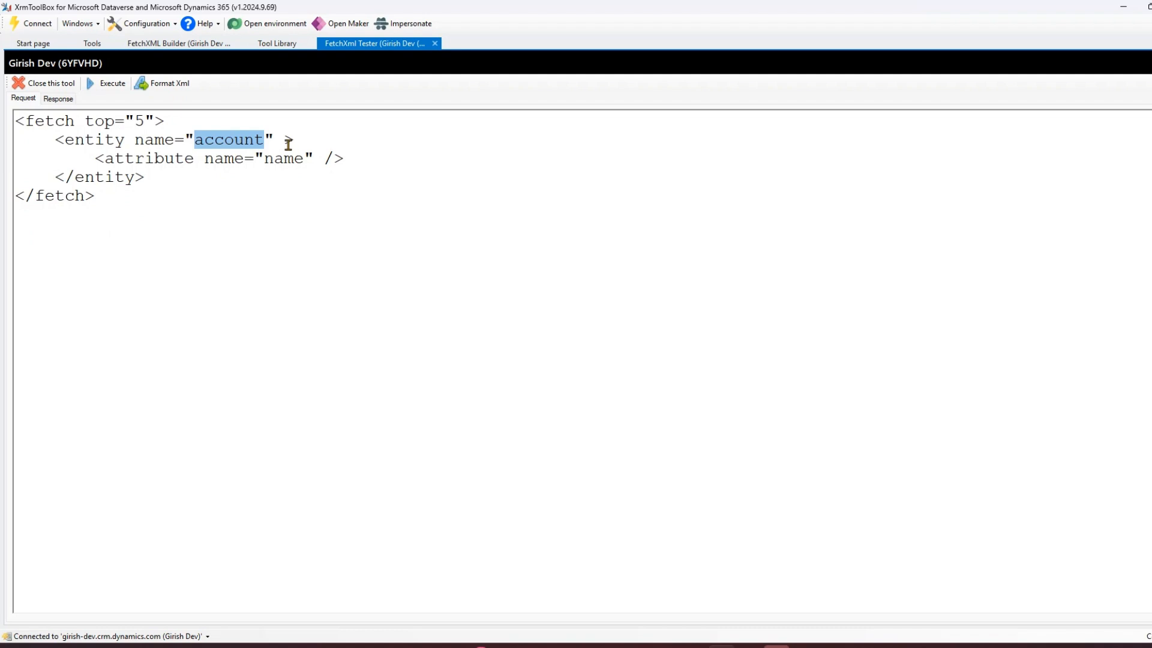
text(gcorp_)
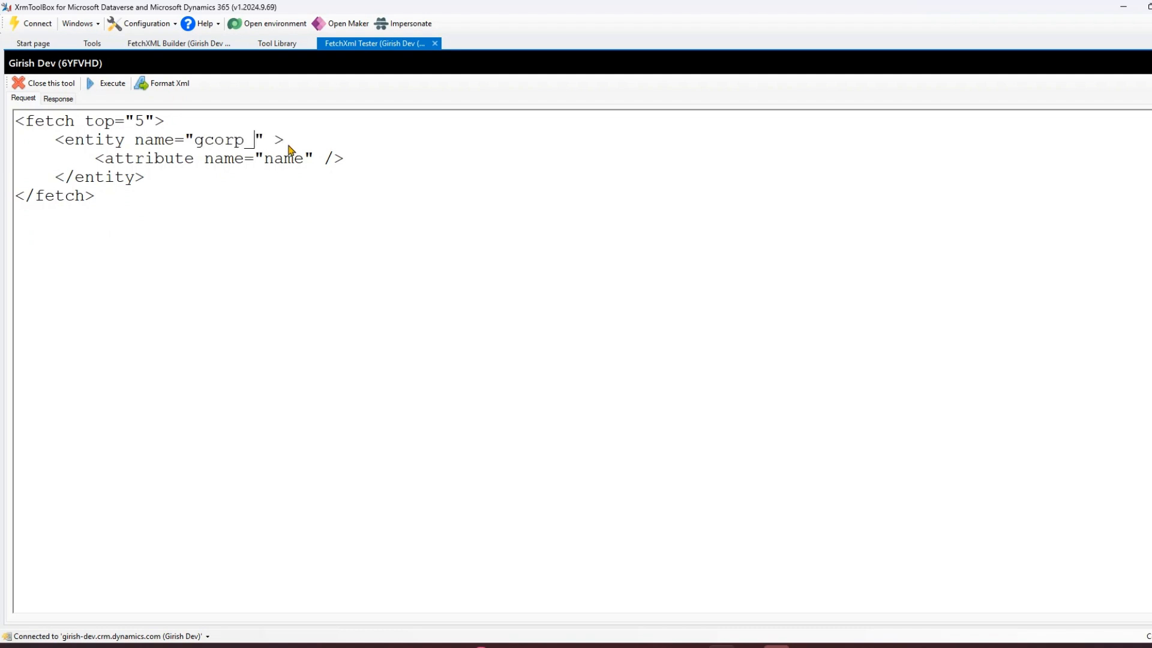
text(airlines)
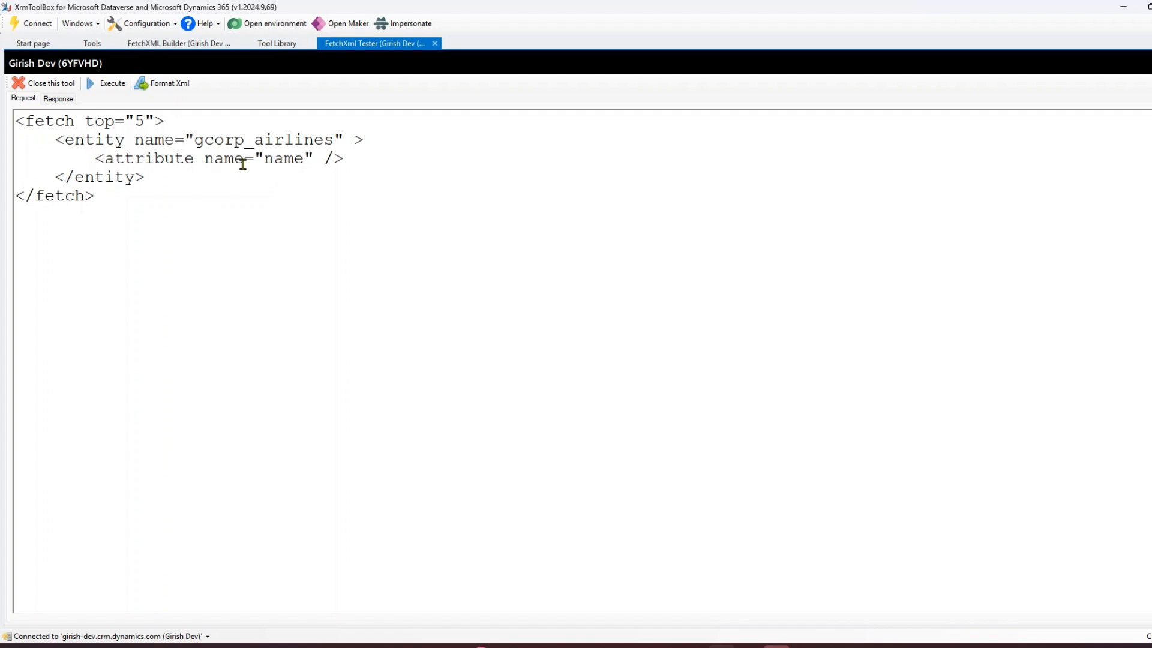
click(105, 84)
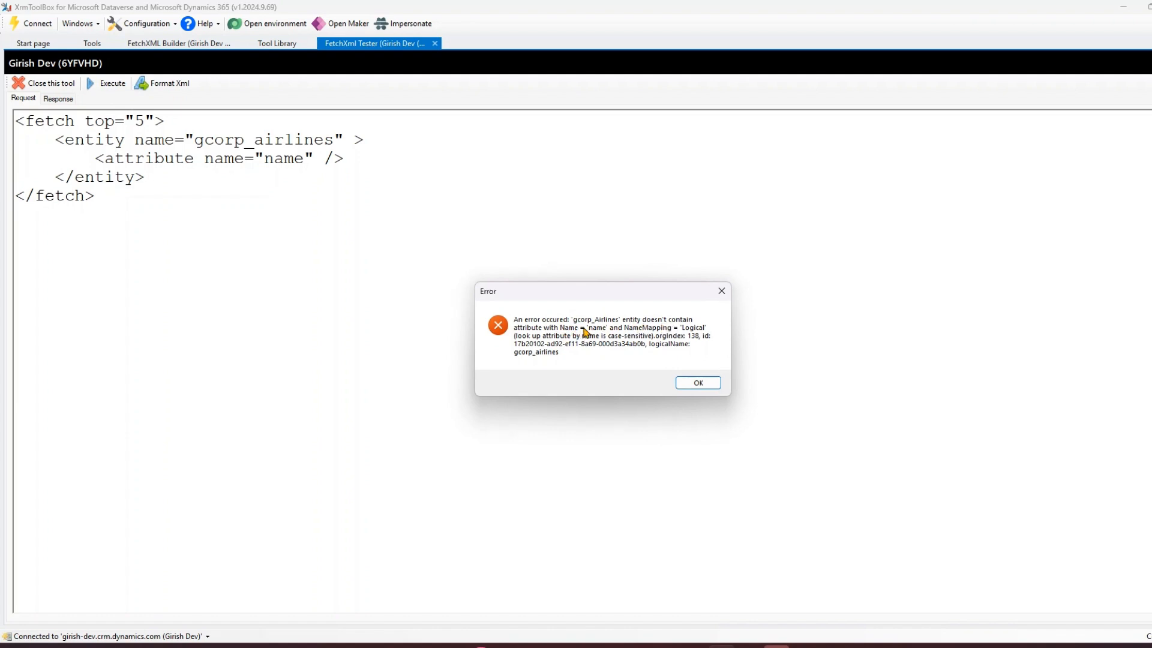
click(696, 383)
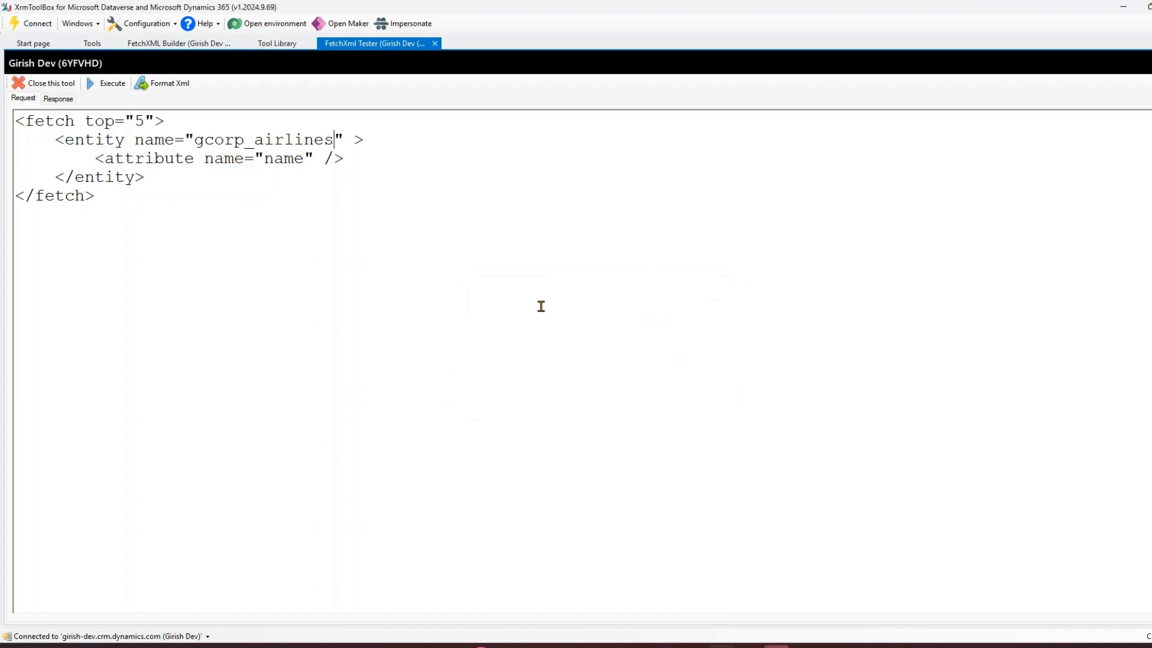
Change the attribute name to gcorp_airlines and execute the query.
double_click(292, 159)
text(airlines)
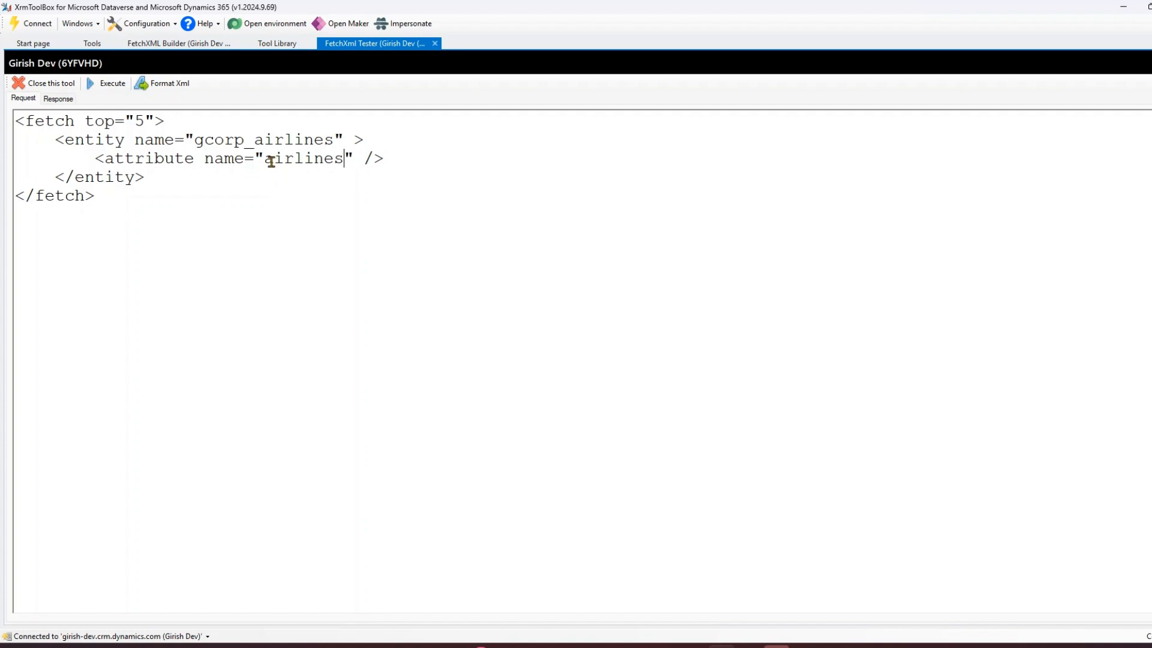
text(gcorp)
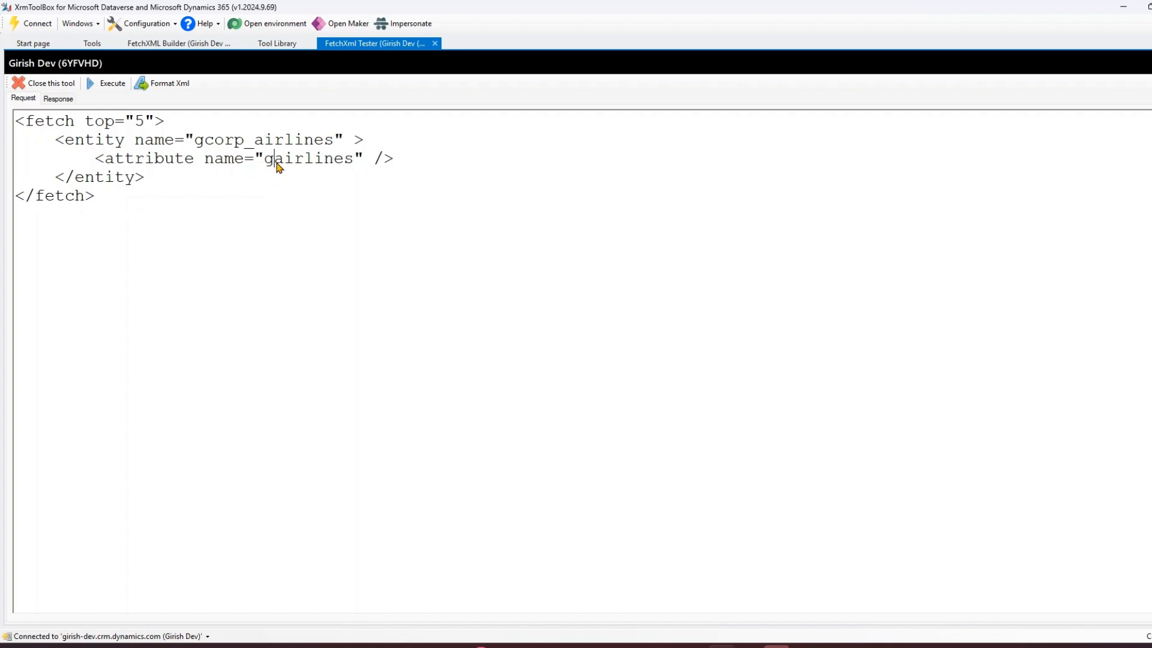
text(_)
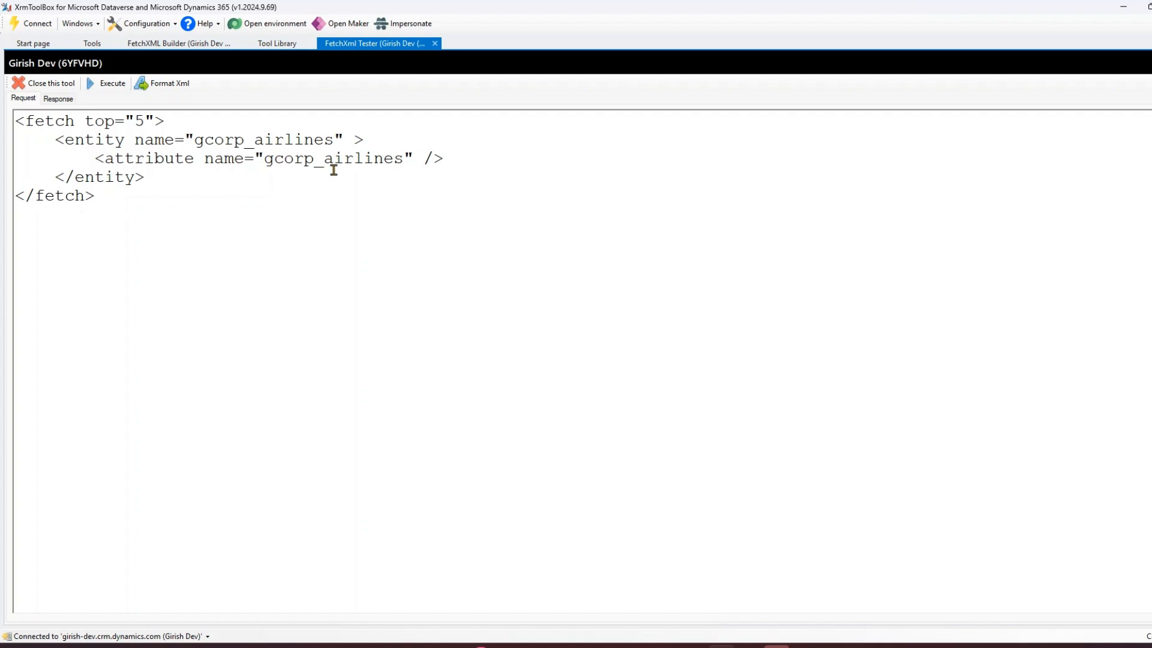
click(108, 84)
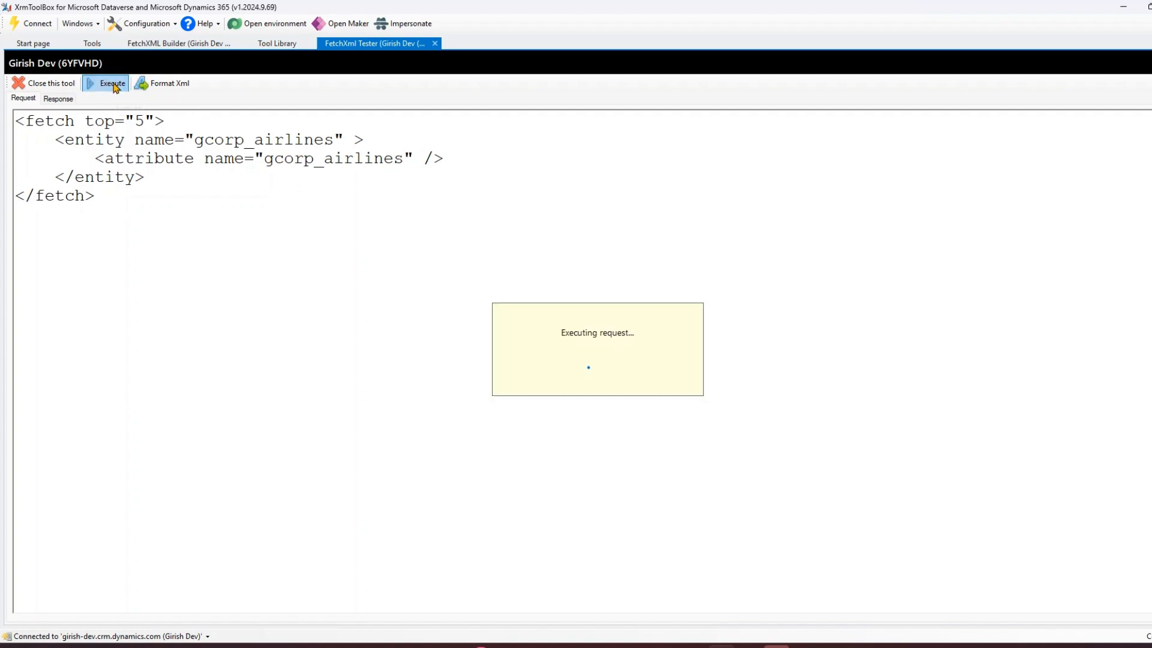
click(707, 386)
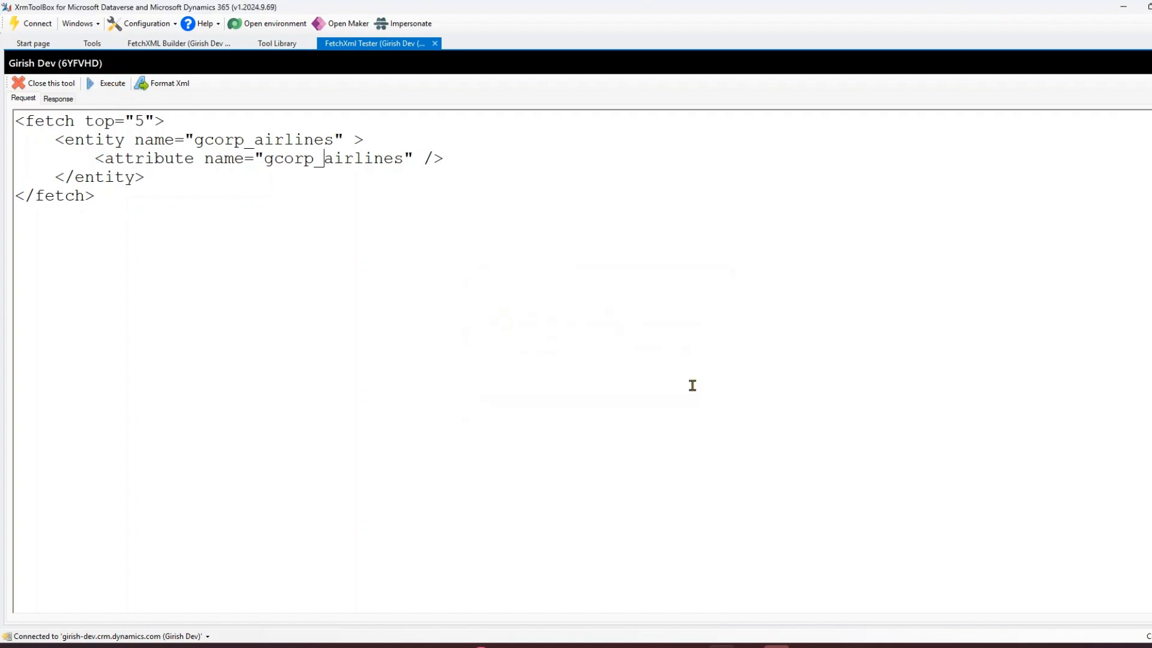
In Power Apps, open the Airlines table's Name column settings and select its logical name under advanced options.
click(458, 635)
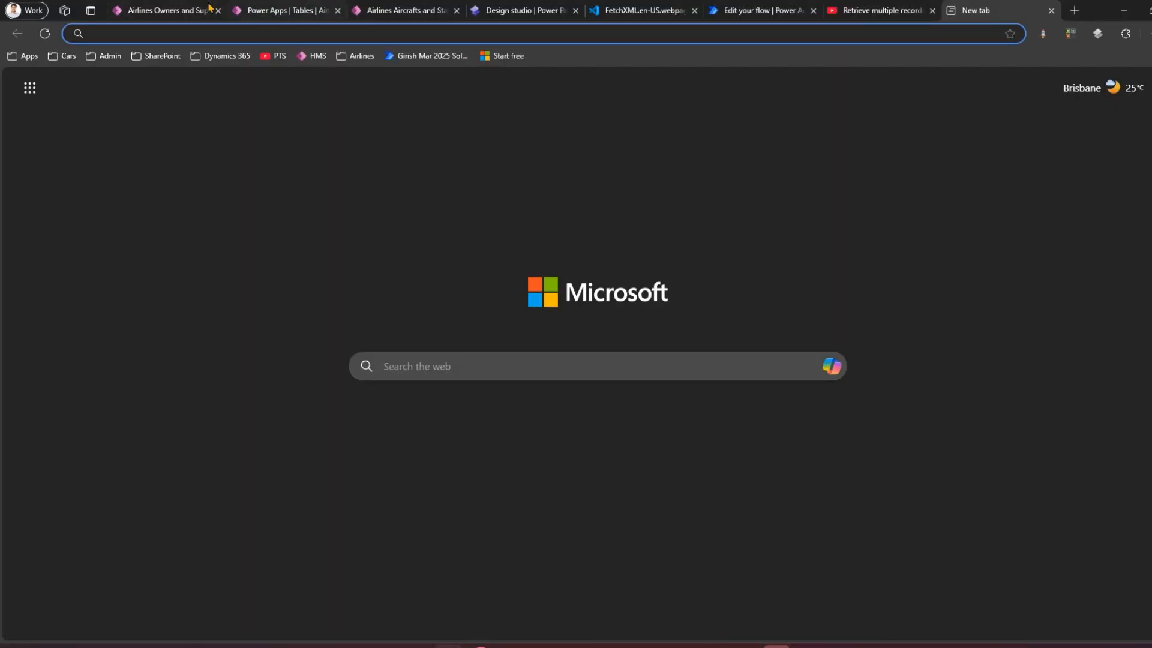
click(264, 11)
click(449, 367)
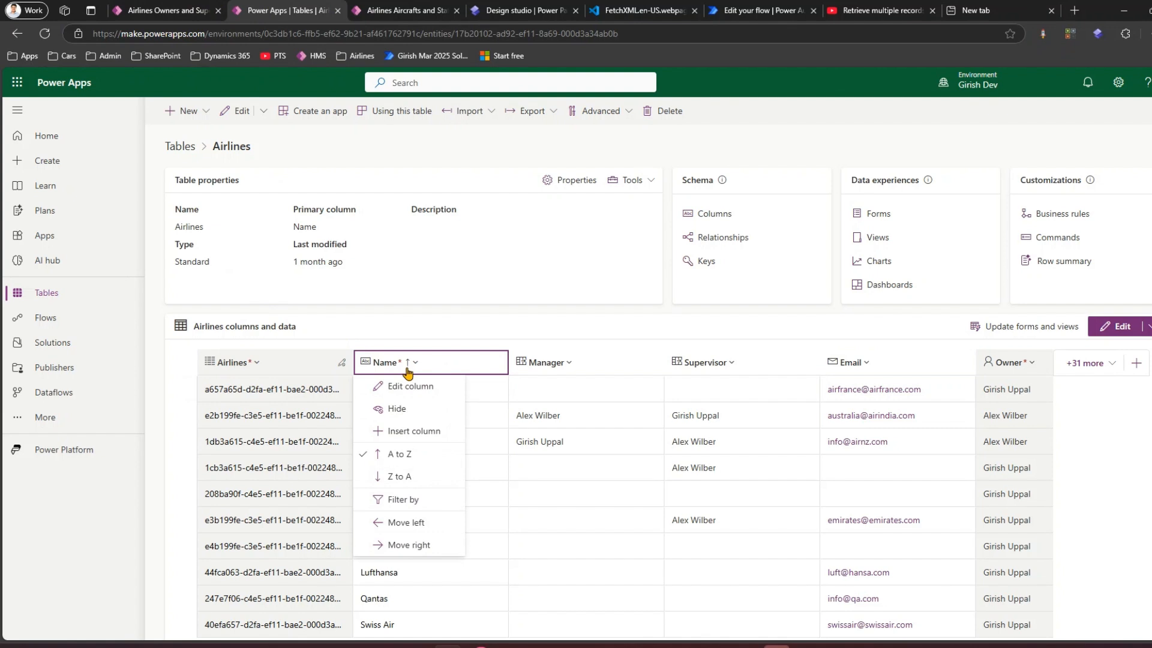
click(410, 385)
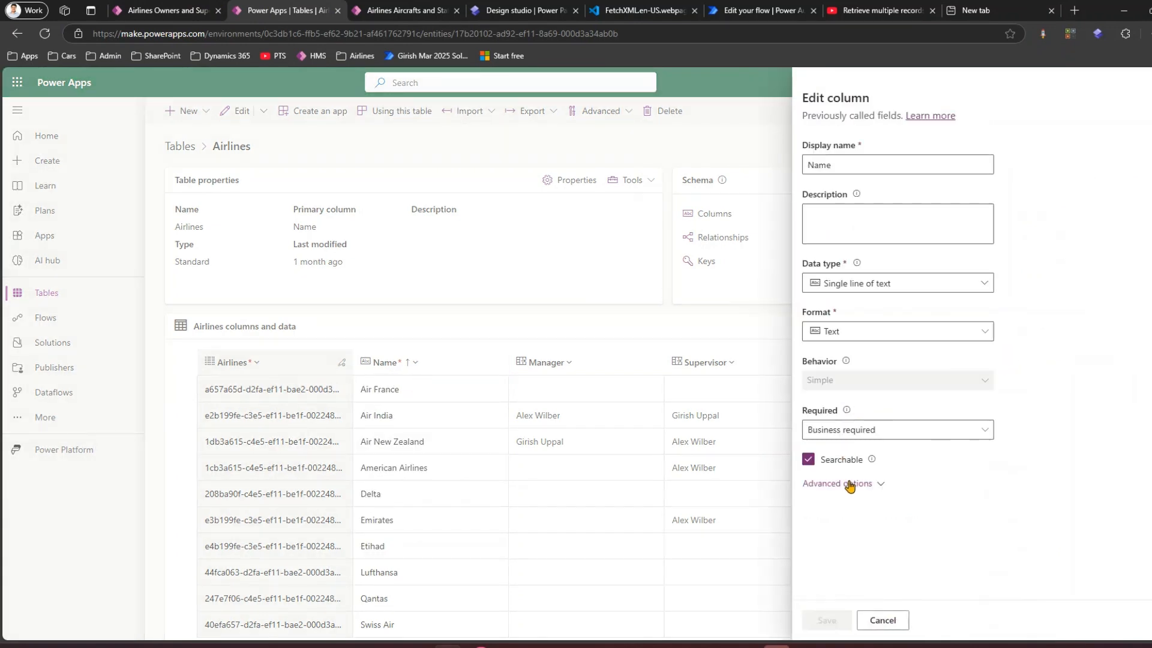
click(866, 480)
scroll(869, 420, down, 4)
drag(856, 308, 808, 308)
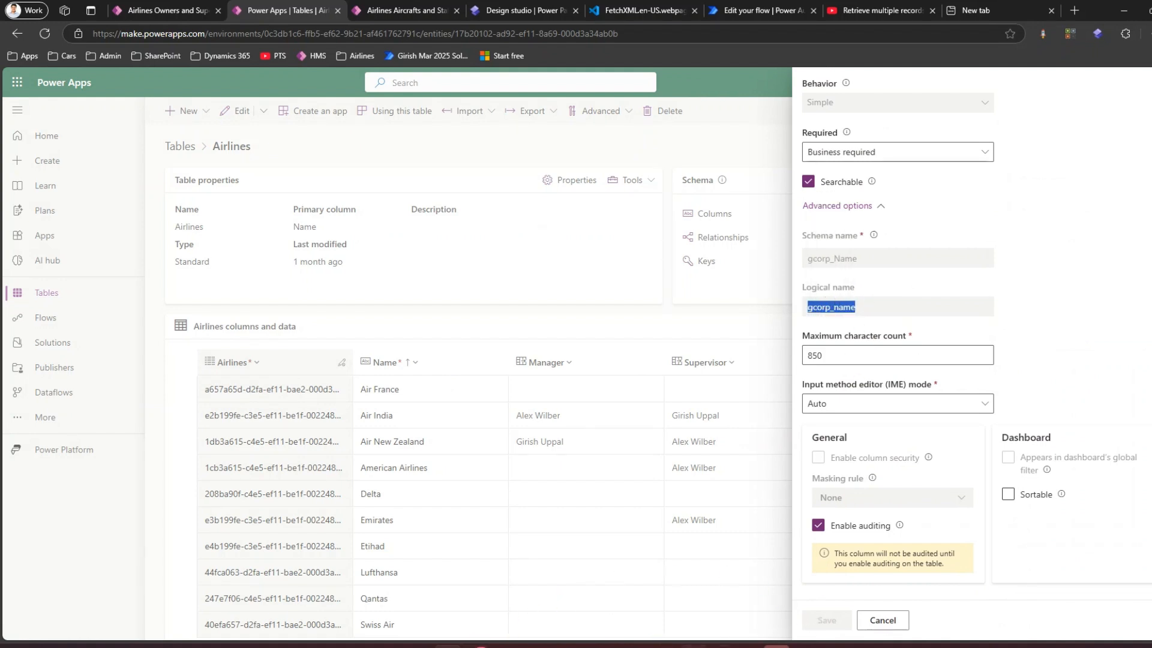
Back in the FetchXml Tester, set the attribute name to gcorp_name.
click(722, 646)
double_click(313, 158)
click(313, 159)
click(270, 159)
drag(265, 159, 394, 157)
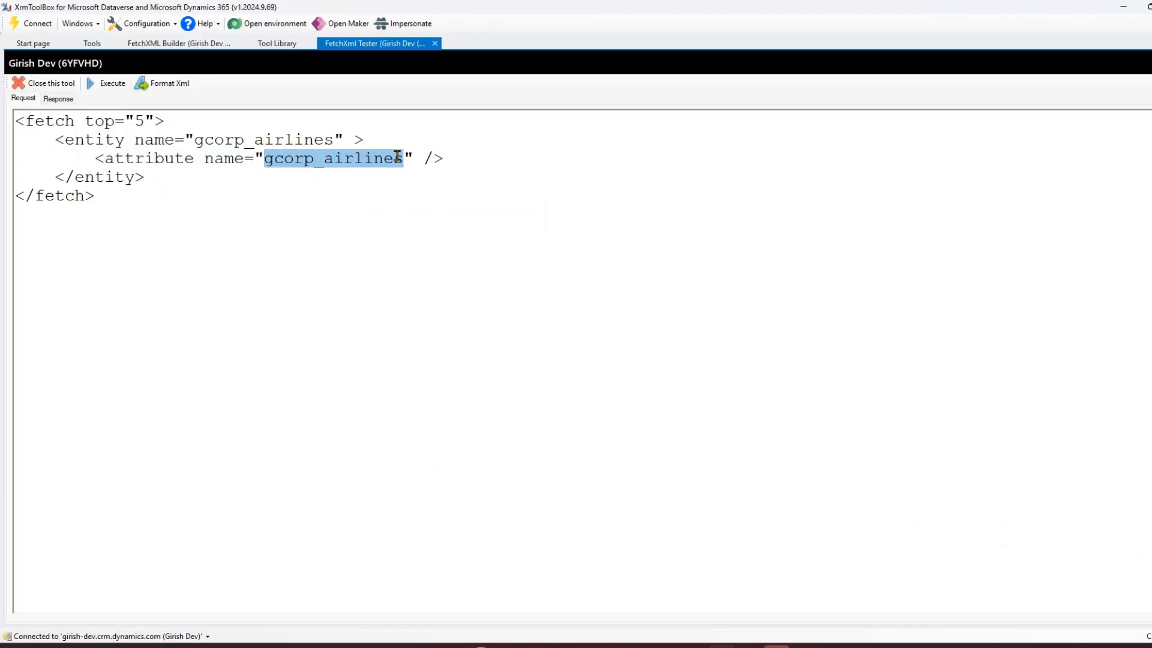
text(gcorp_name)
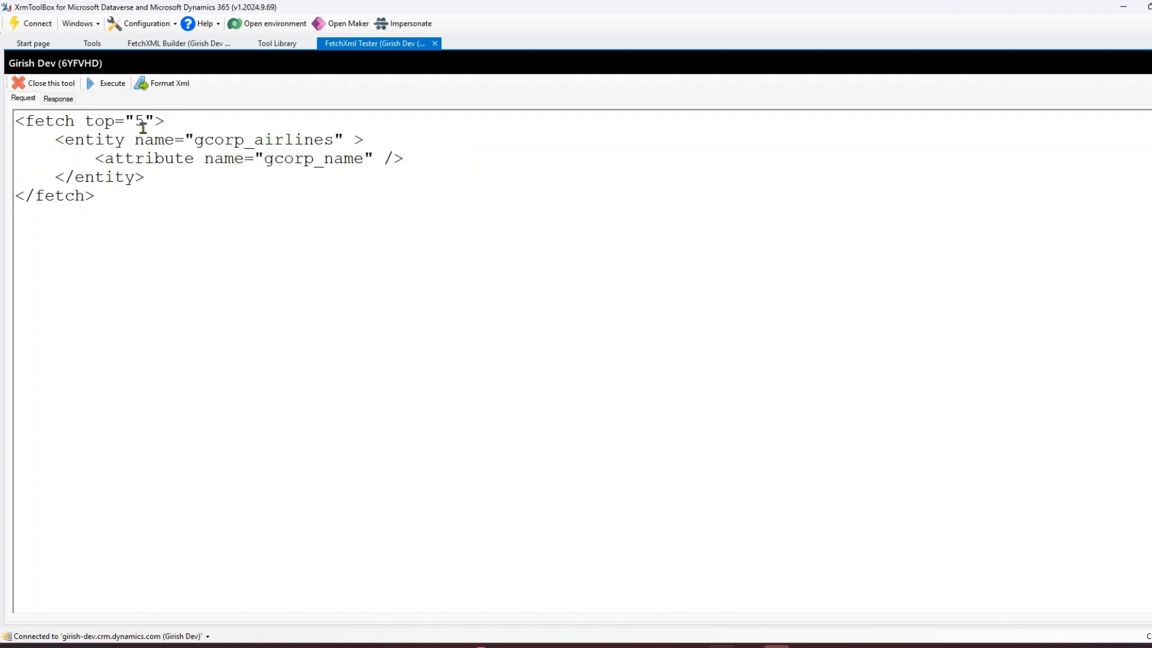
Set the fetch top value to 7 and execute the query.
click(141, 120)
key(BackSpace)
text(7)
click(100, 86)
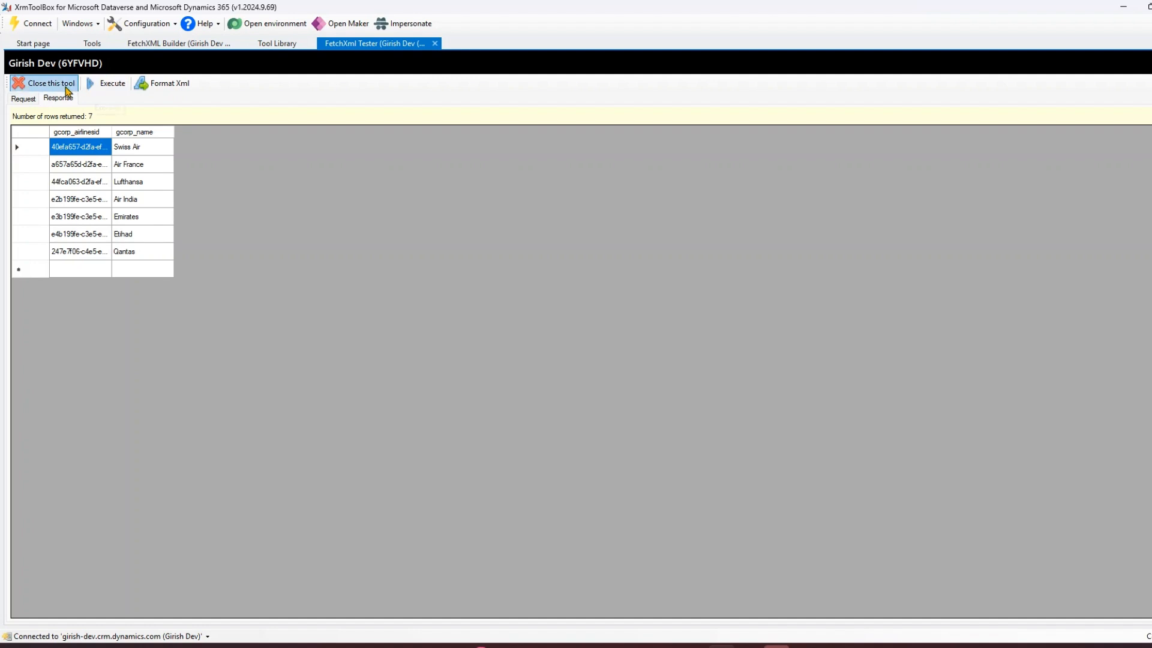
Return to the request and insert blank lines around the attribute element.
click(23, 99)
click(384, 159)
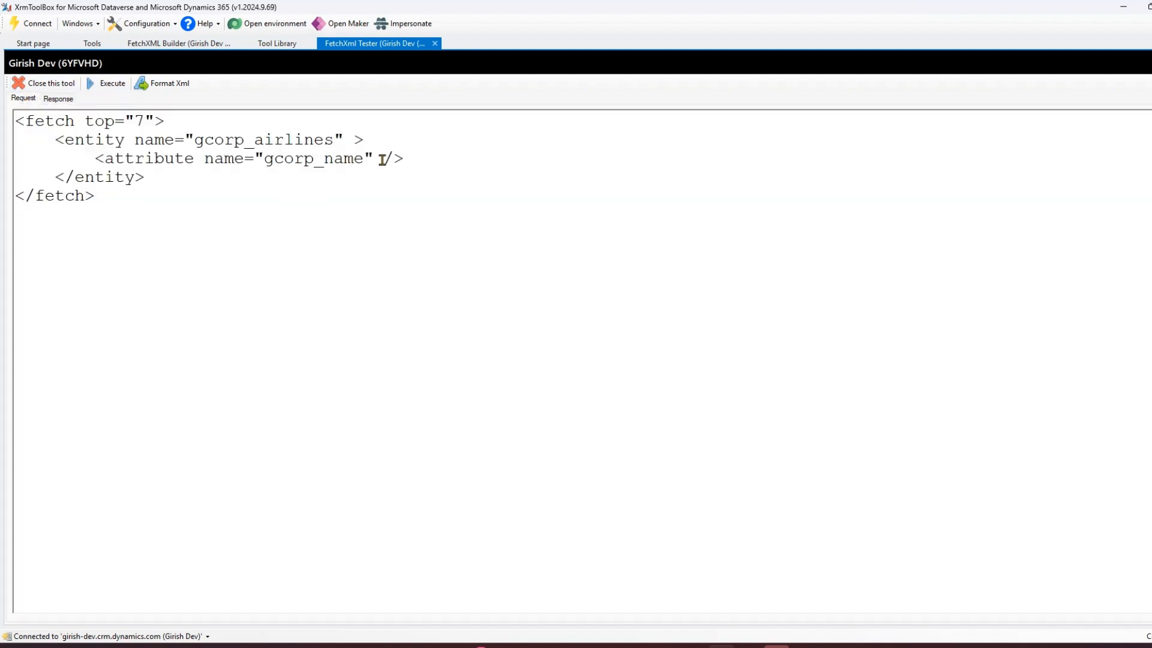
click(404, 159)
key(Return)
key(Return)
click(382, 138)
key(Return)
click(54, 140)
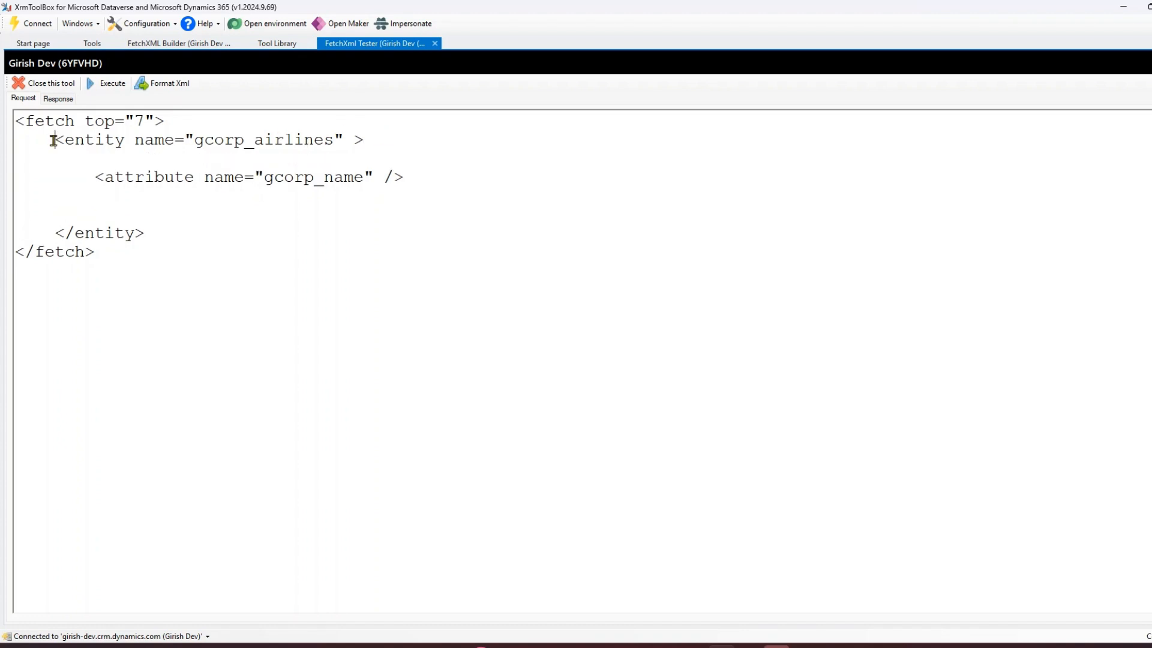
Add a second attribute element named gcorp_email below the gcorp_name attribute.
click(409, 171)
key(Return)
text(<attribute name=")
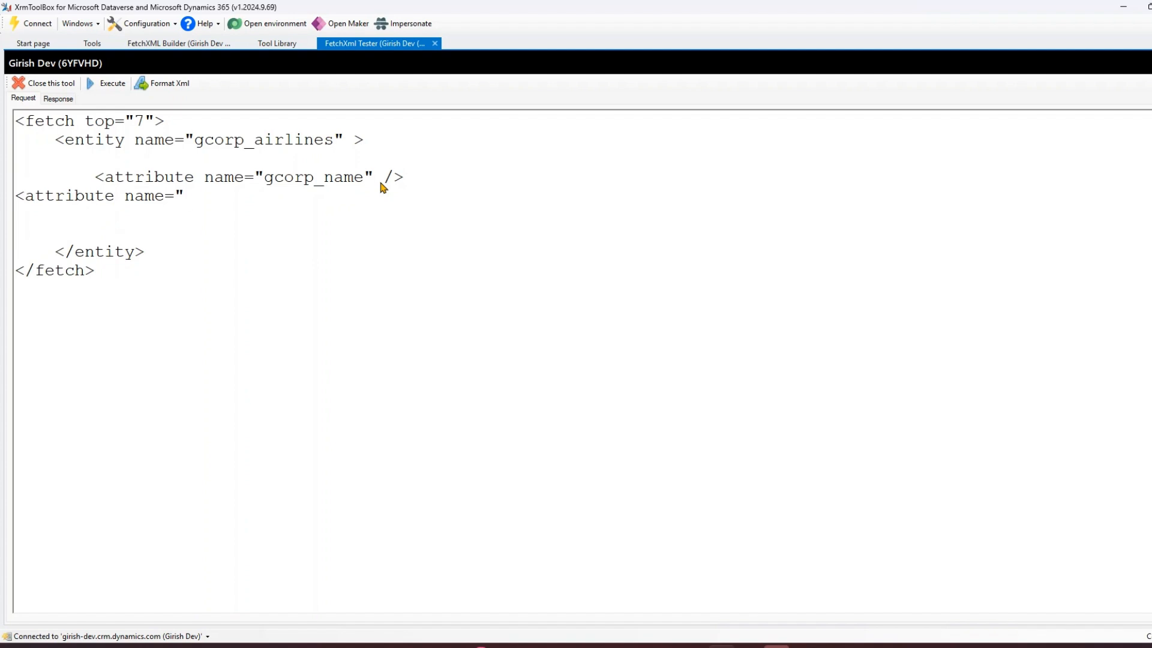
text(gcorp_email" />)
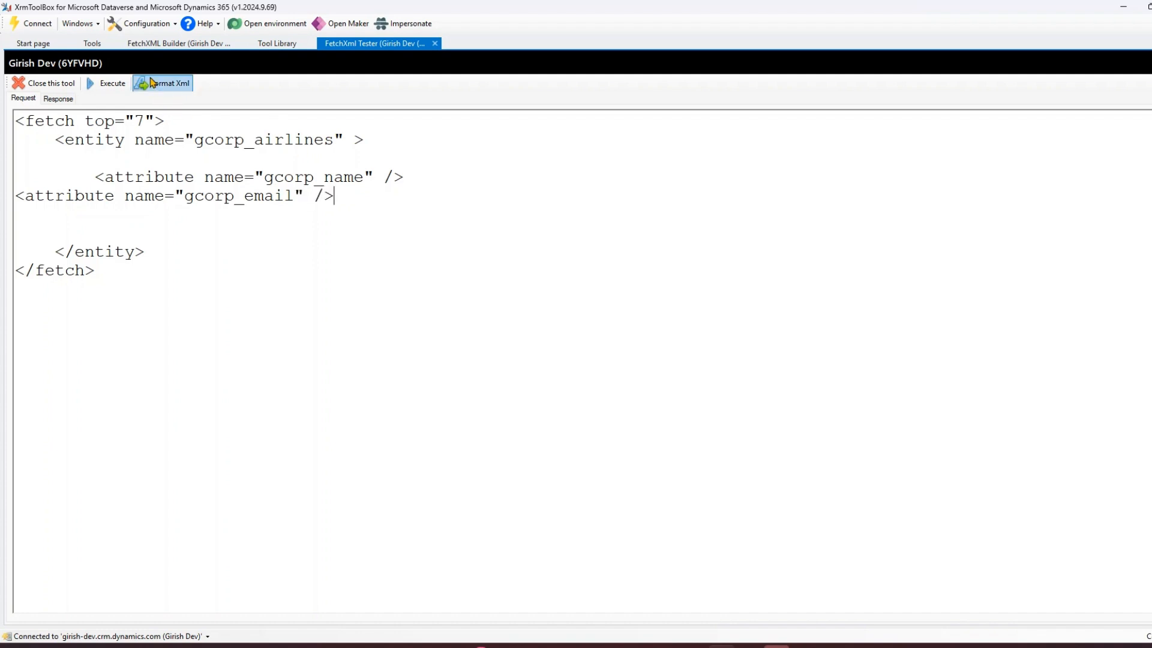
Format the XML request and execute the query.
click(151, 87)
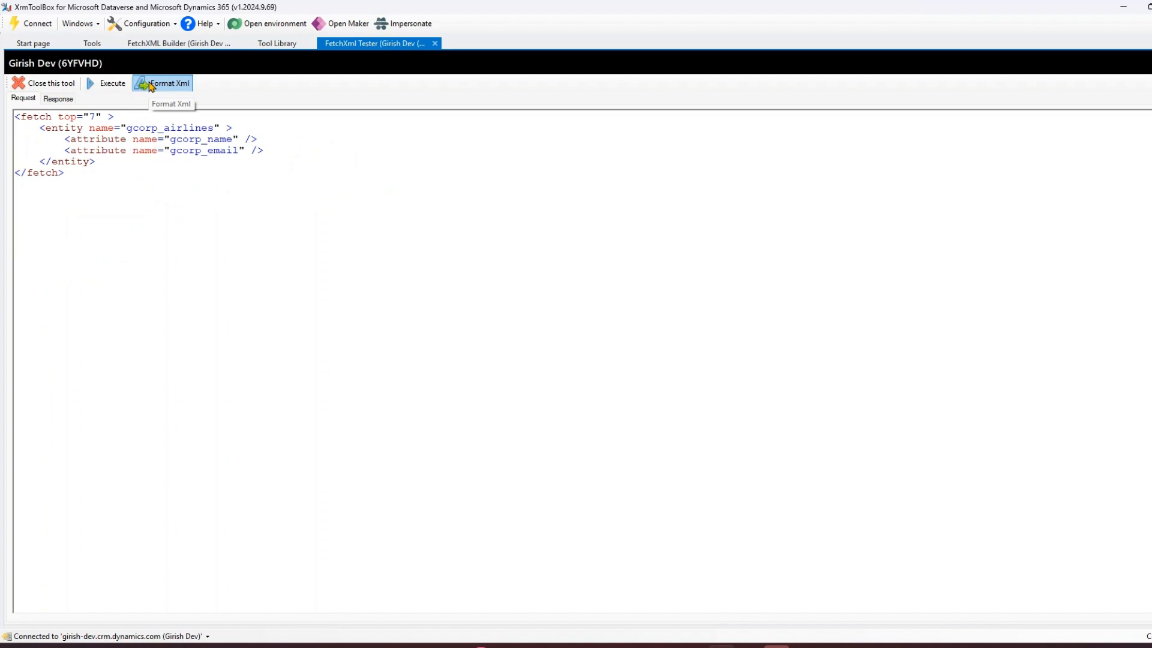
scroll(340, 257, up, 2)
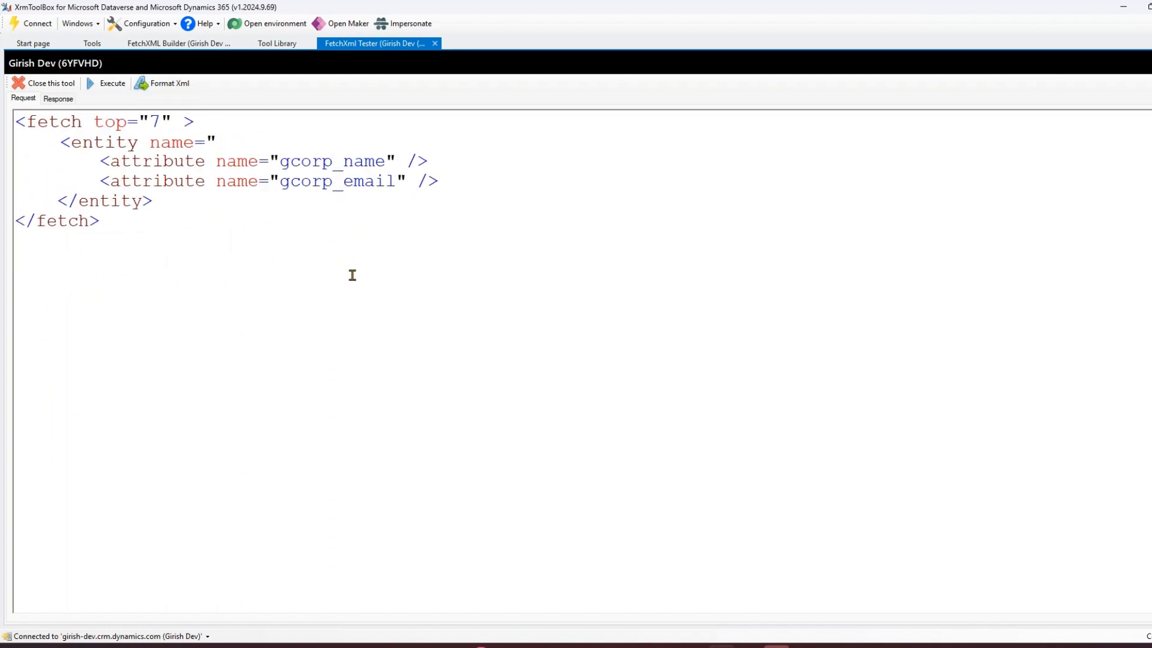
scroll(352, 274, up, 1)
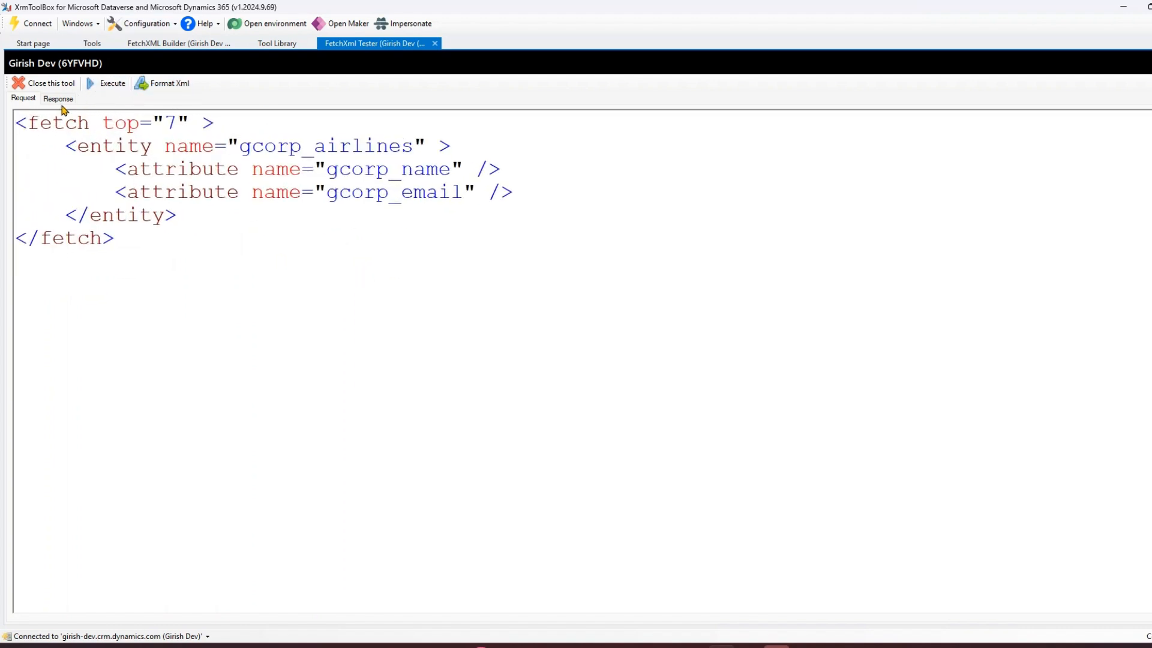
click(108, 87)
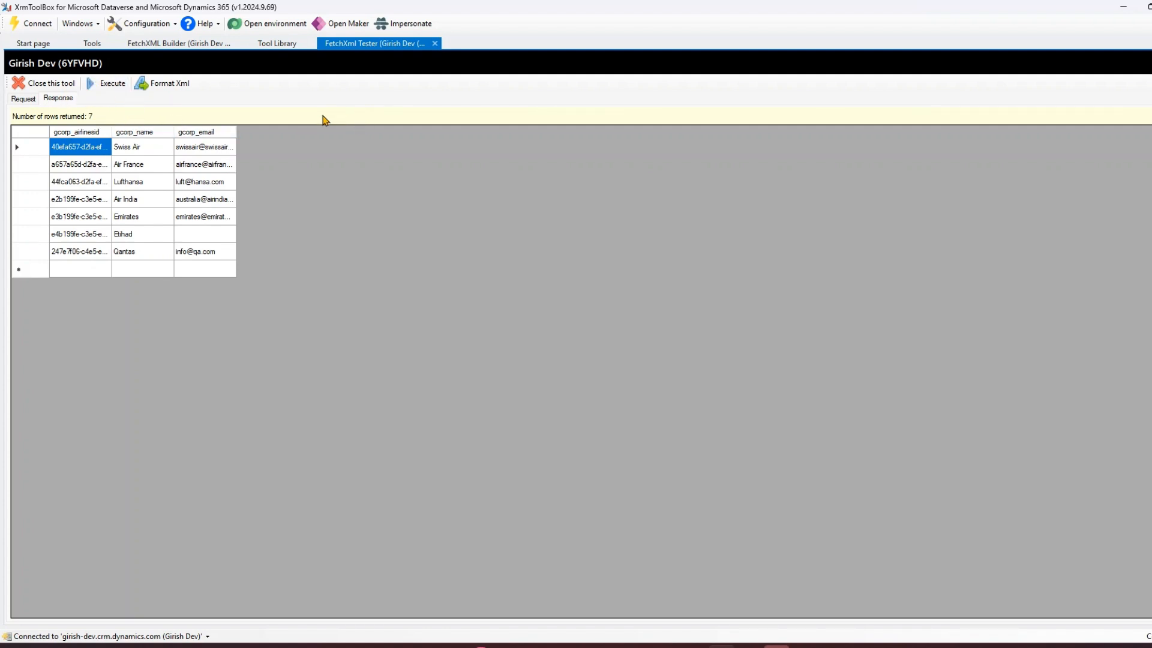
Open the FetchXML / View Record Counter tool and load the entities.
click(92, 43)
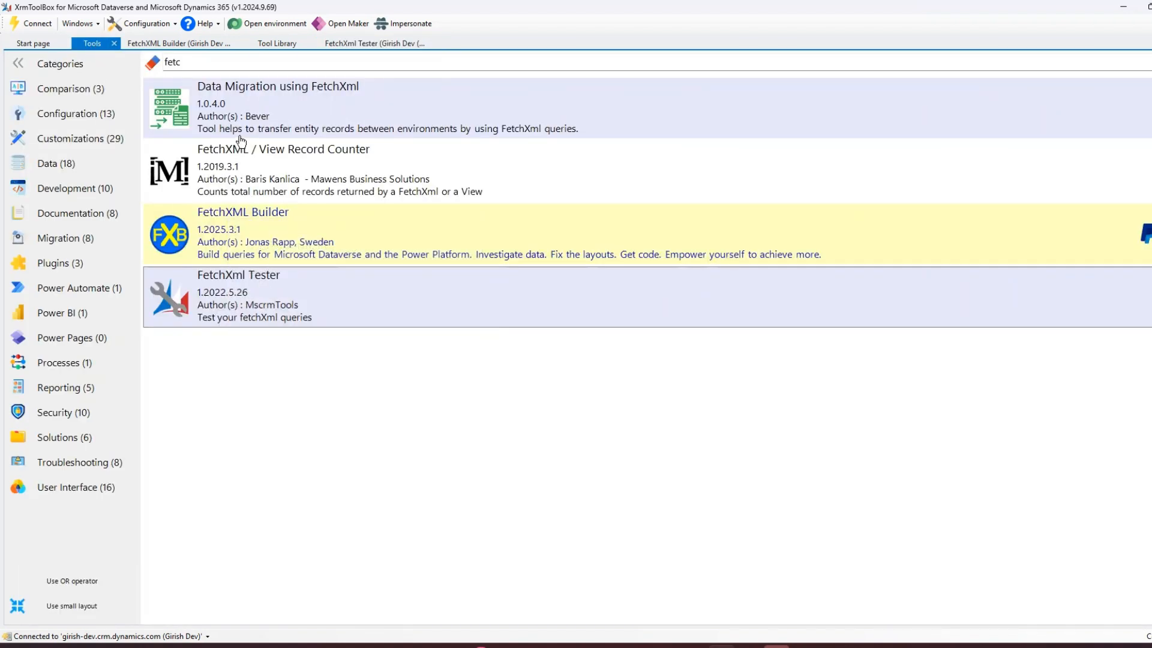
click(267, 161)
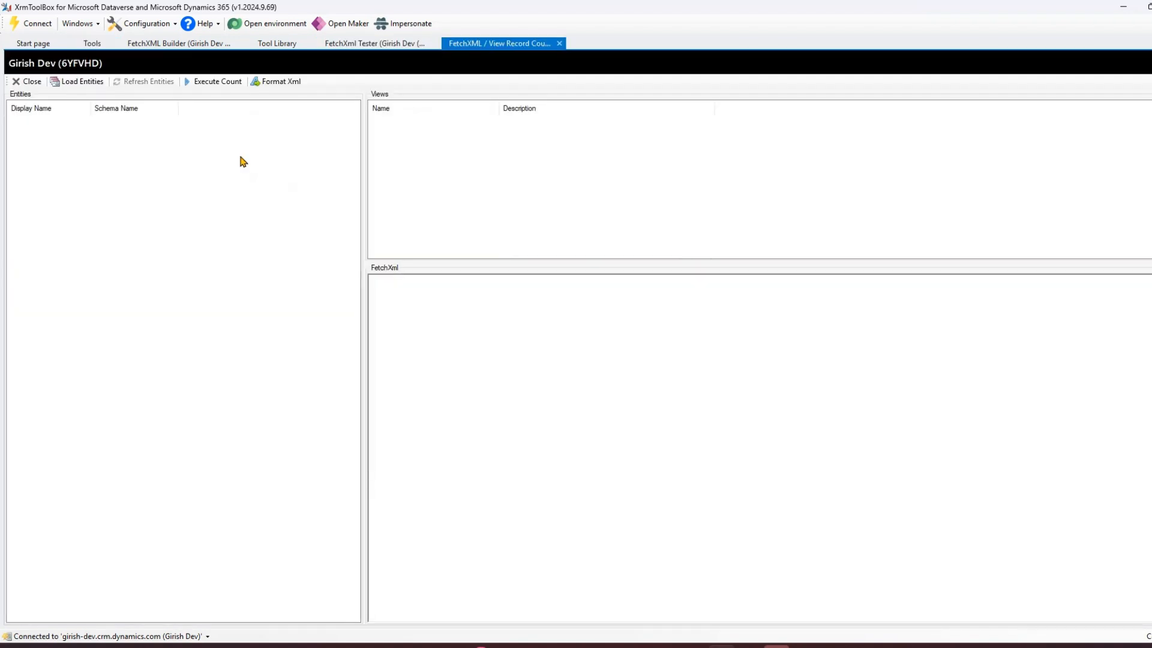
click(82, 84)
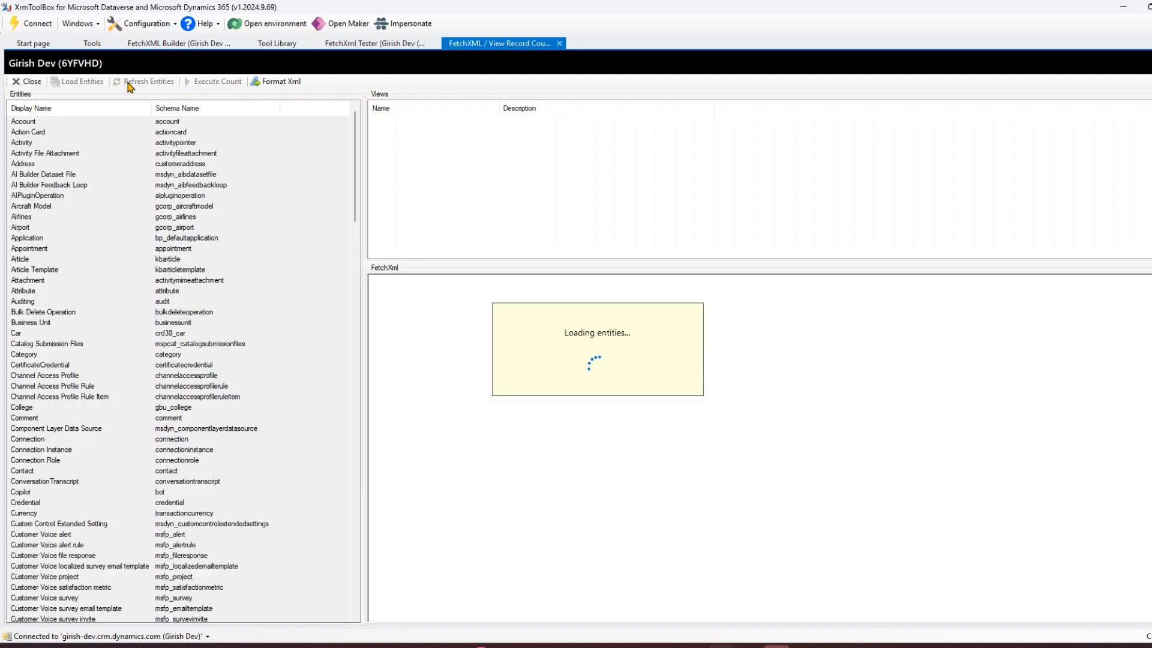
Select the Airport entity and examine the FetchXML of each of its views.
click(24, 228)
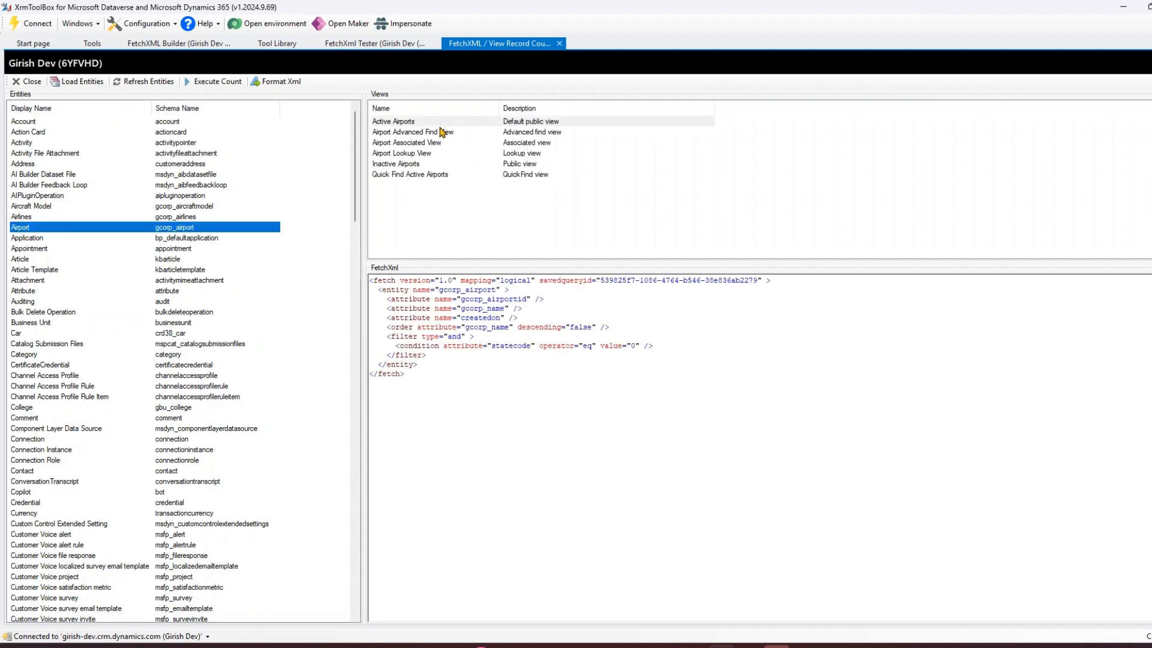
click(389, 123)
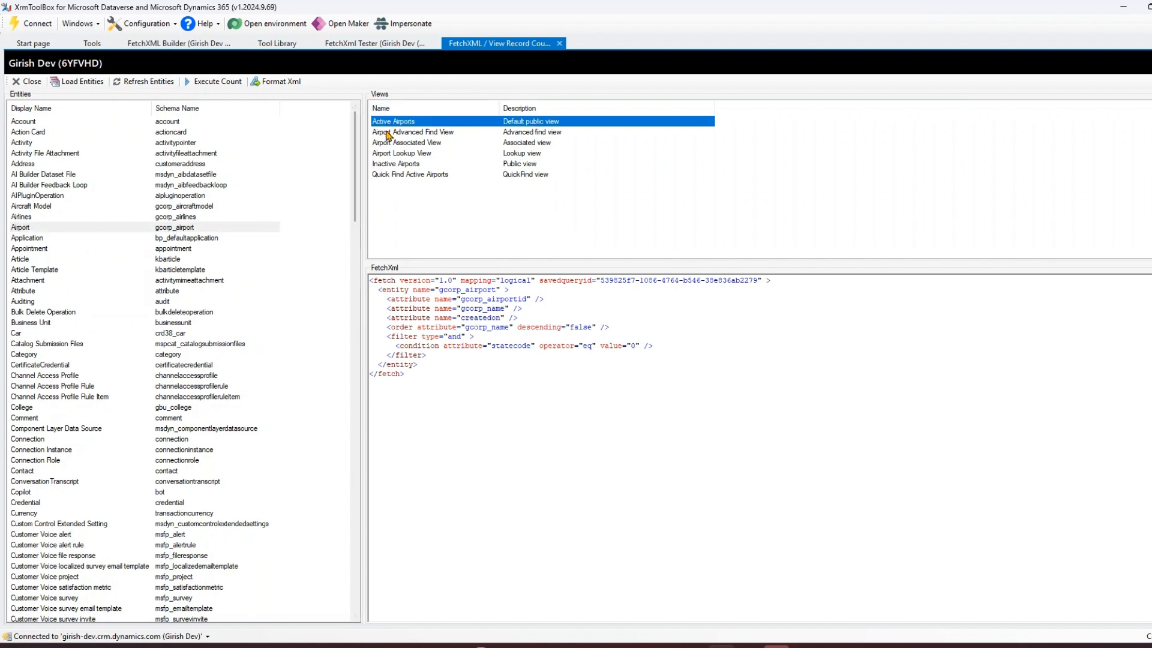
click(388, 132)
click(390, 143)
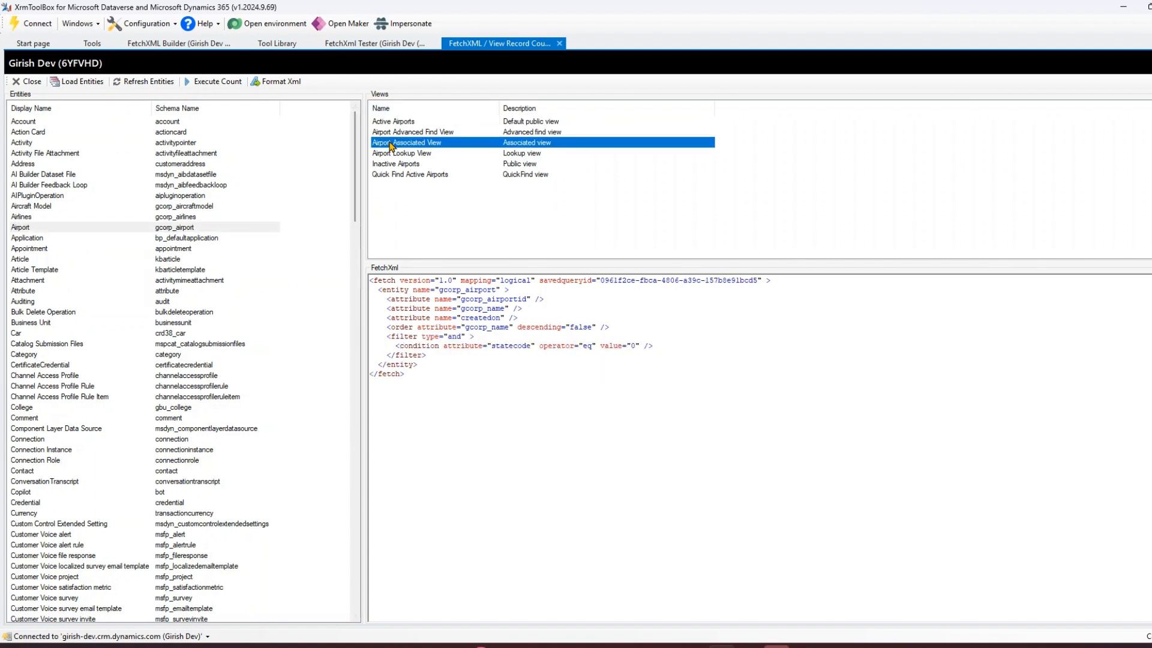
click(391, 154)
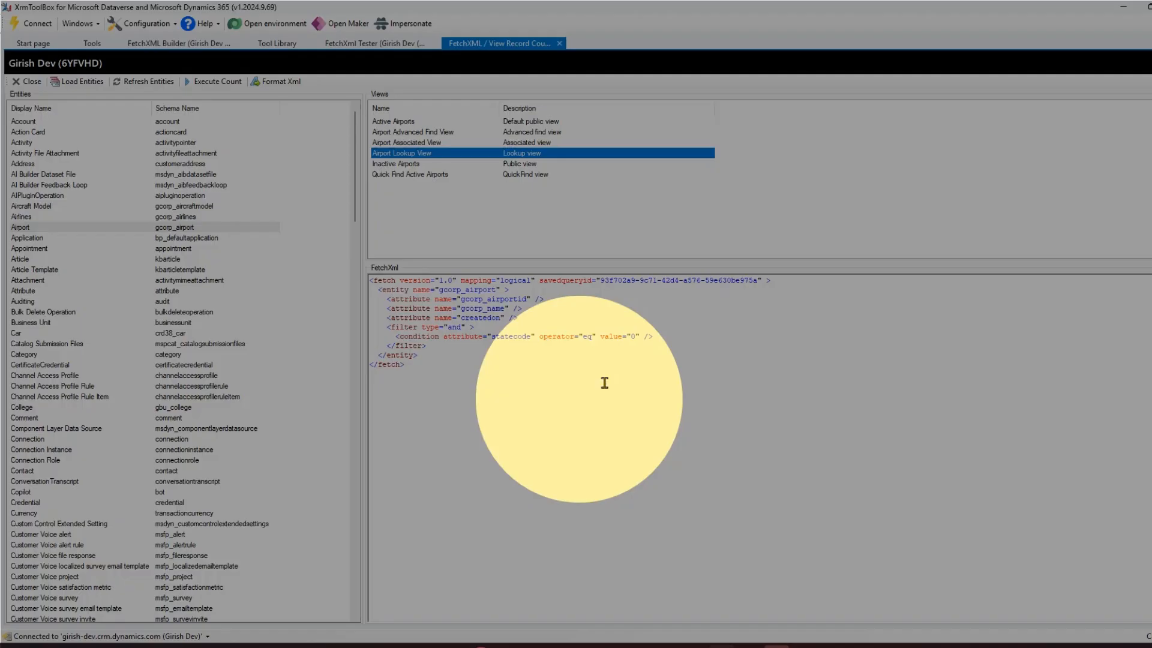
click(463, 317)
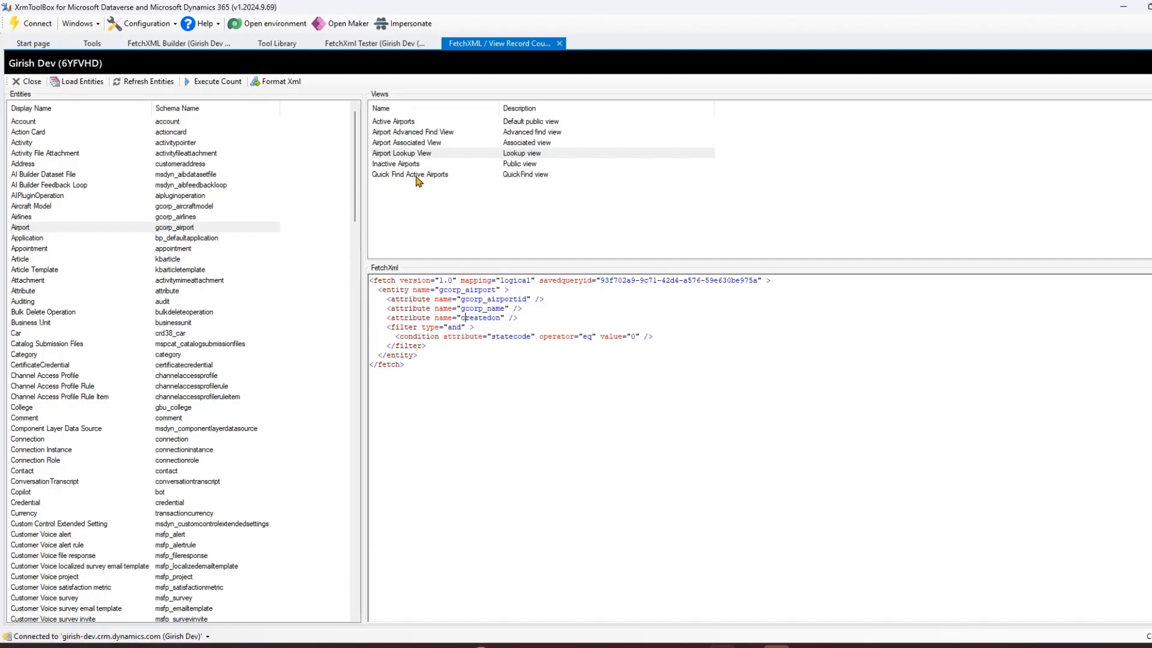
click(415, 165)
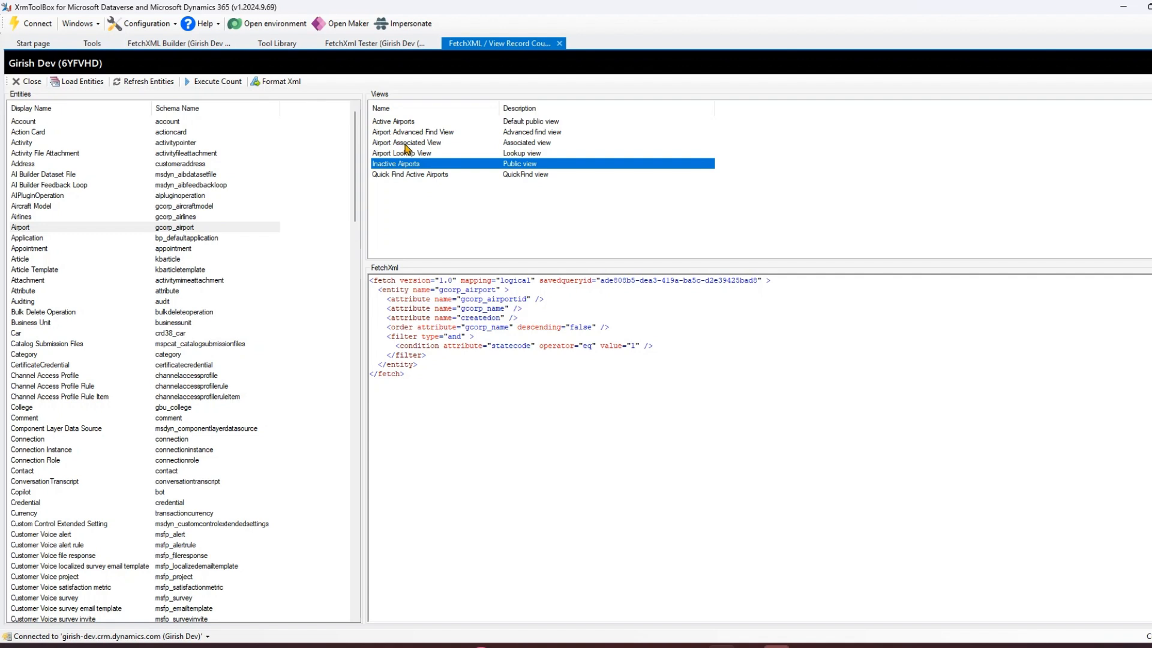
click(408, 143)
click(411, 175)
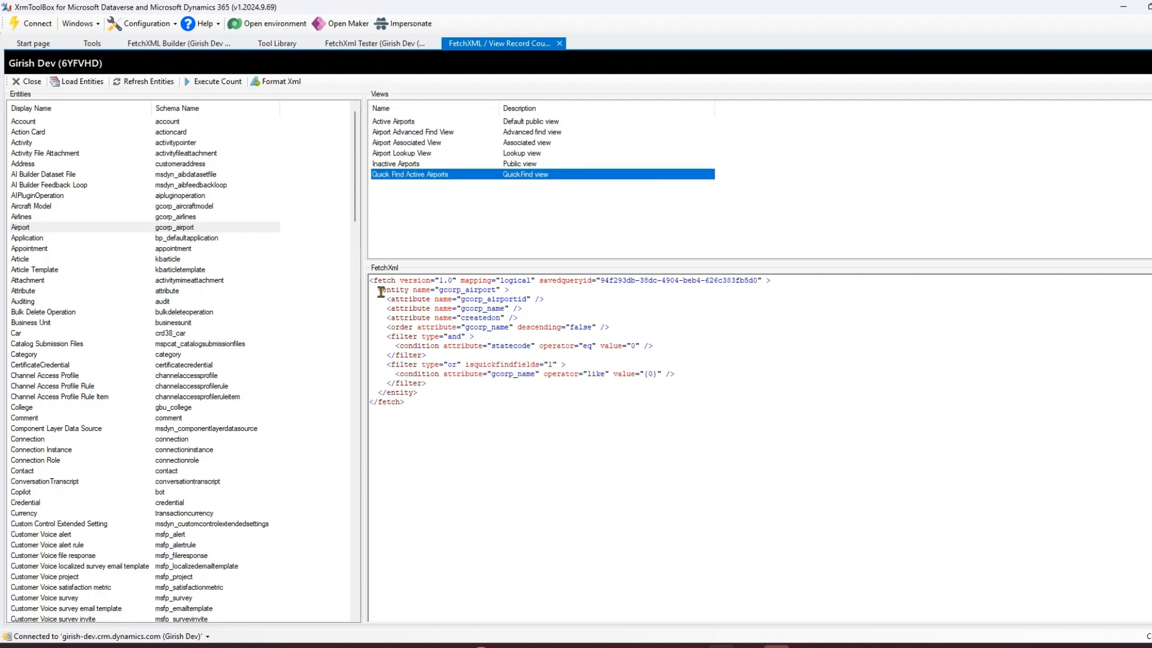
drag(370, 280, 431, 414)
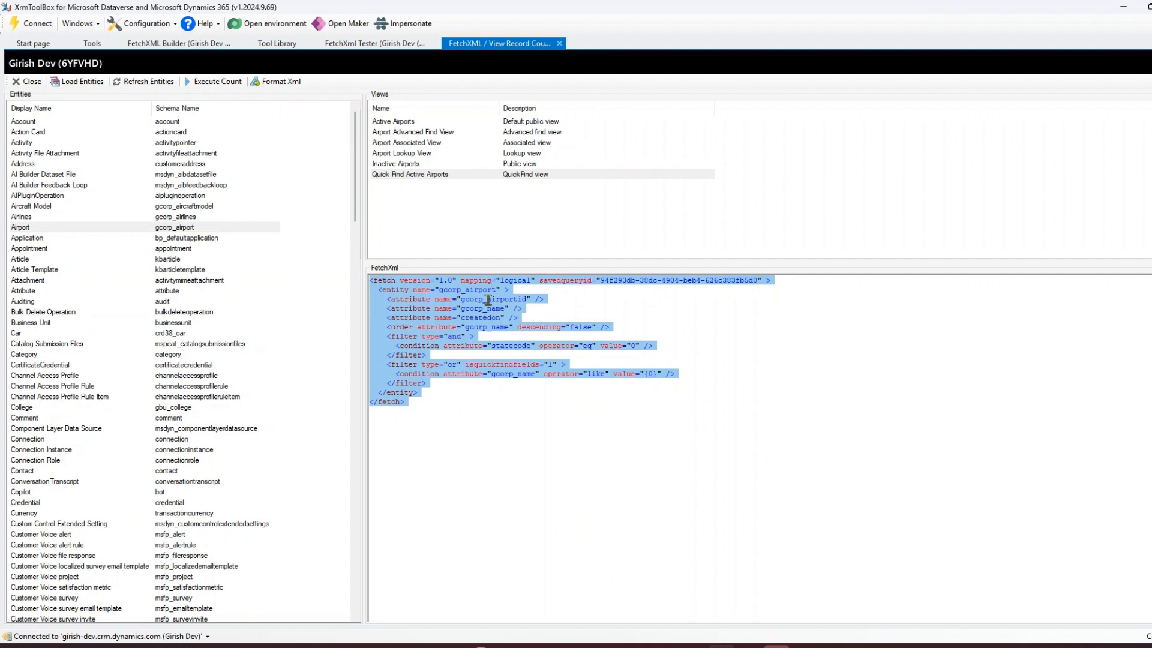
click(413, 165)
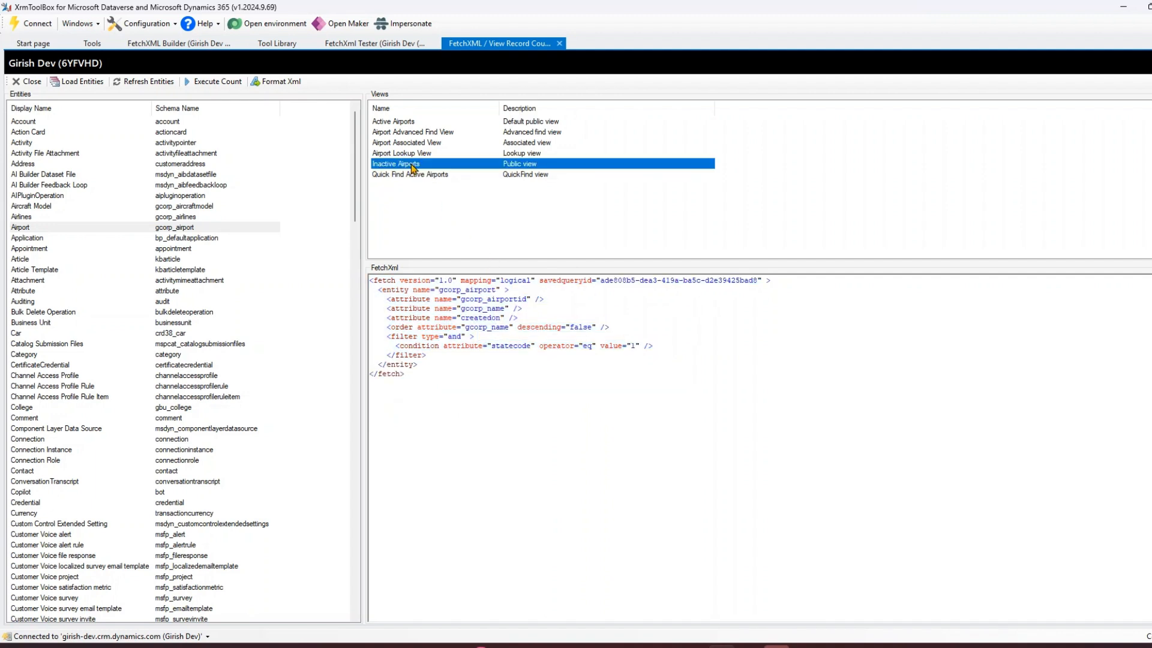
Select the Airlines entity's Aircrafts and Staff view and execute a record count, closing the error dialog.
click(36, 218)
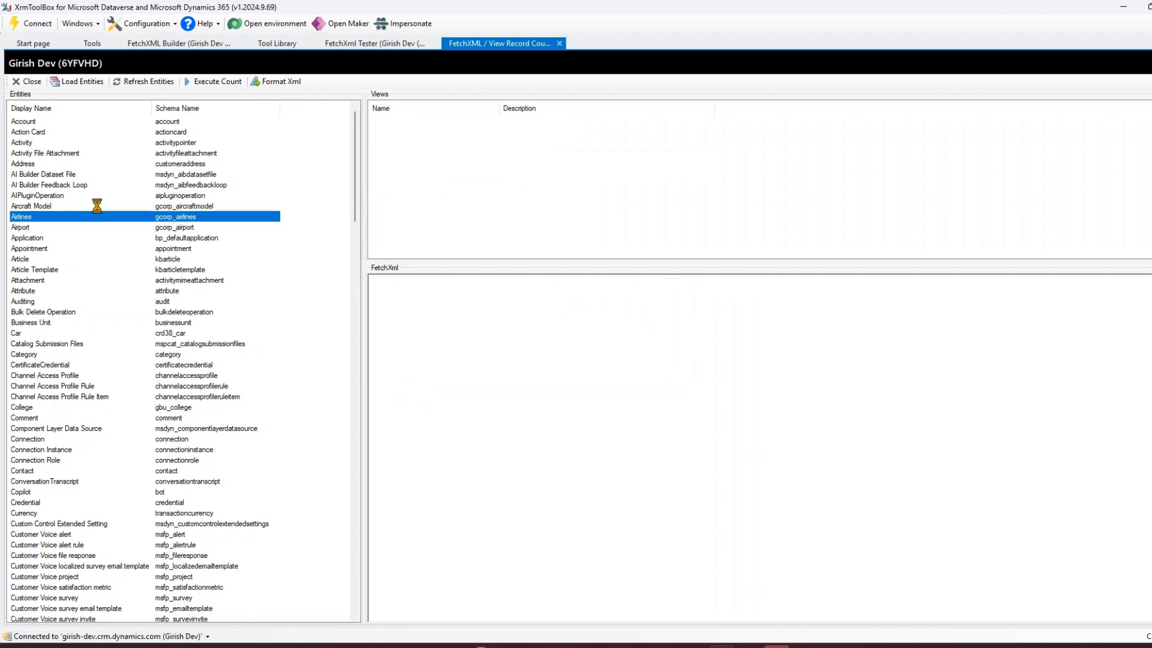
click(412, 122)
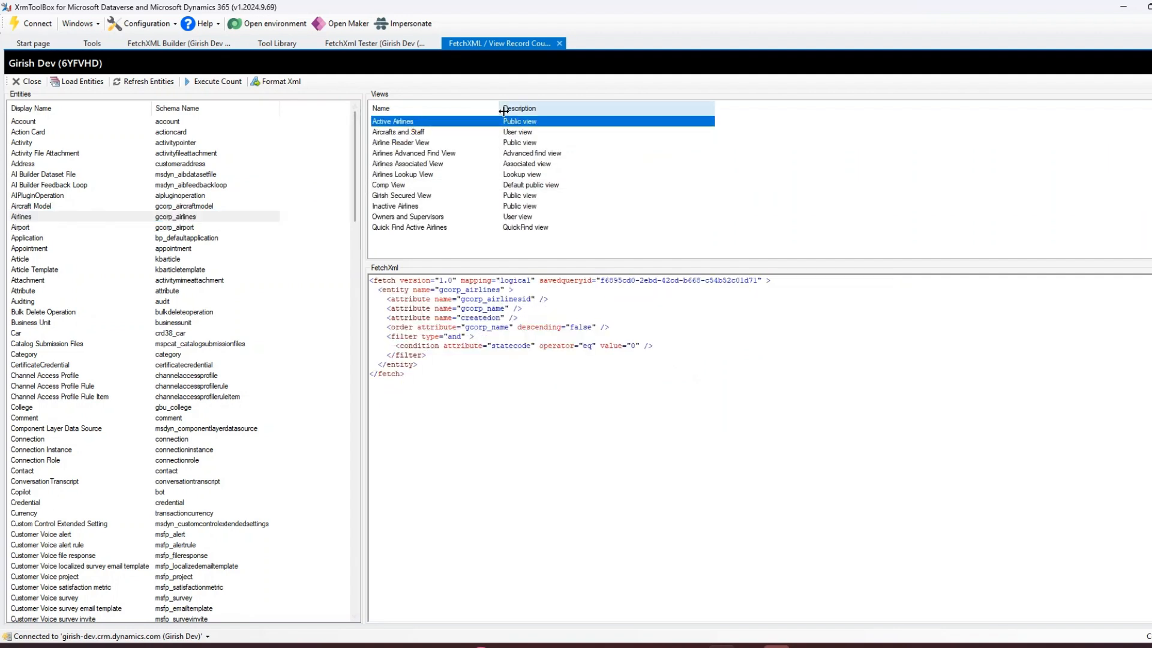
click(414, 133)
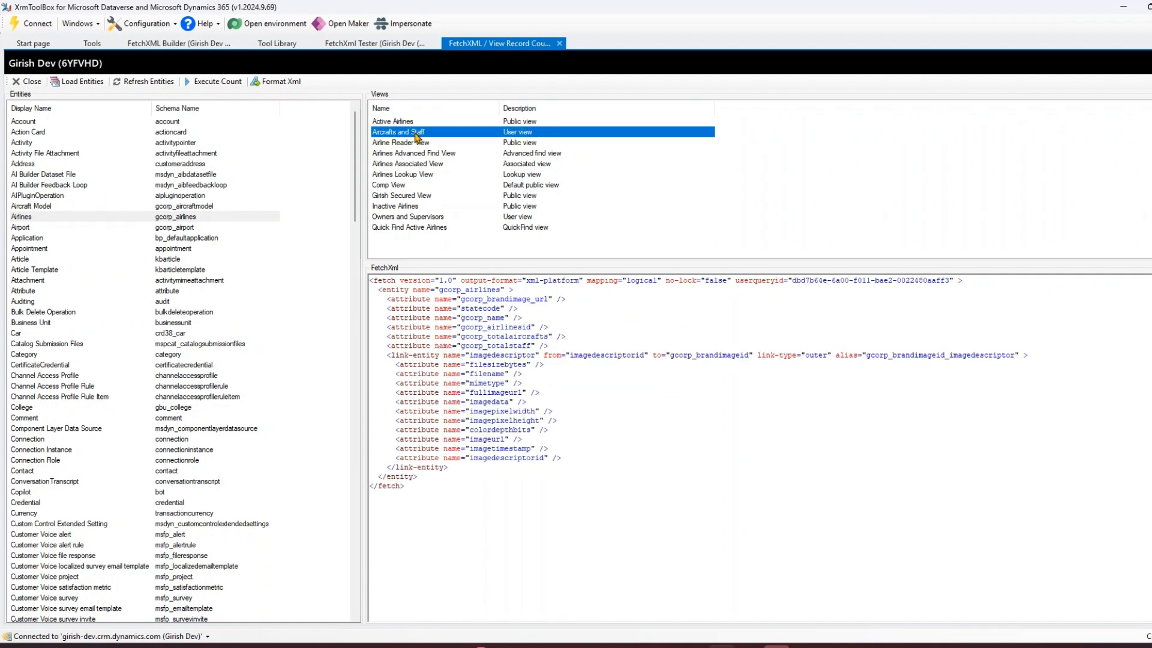
ctrl+scroll(478, 459, up, 3)
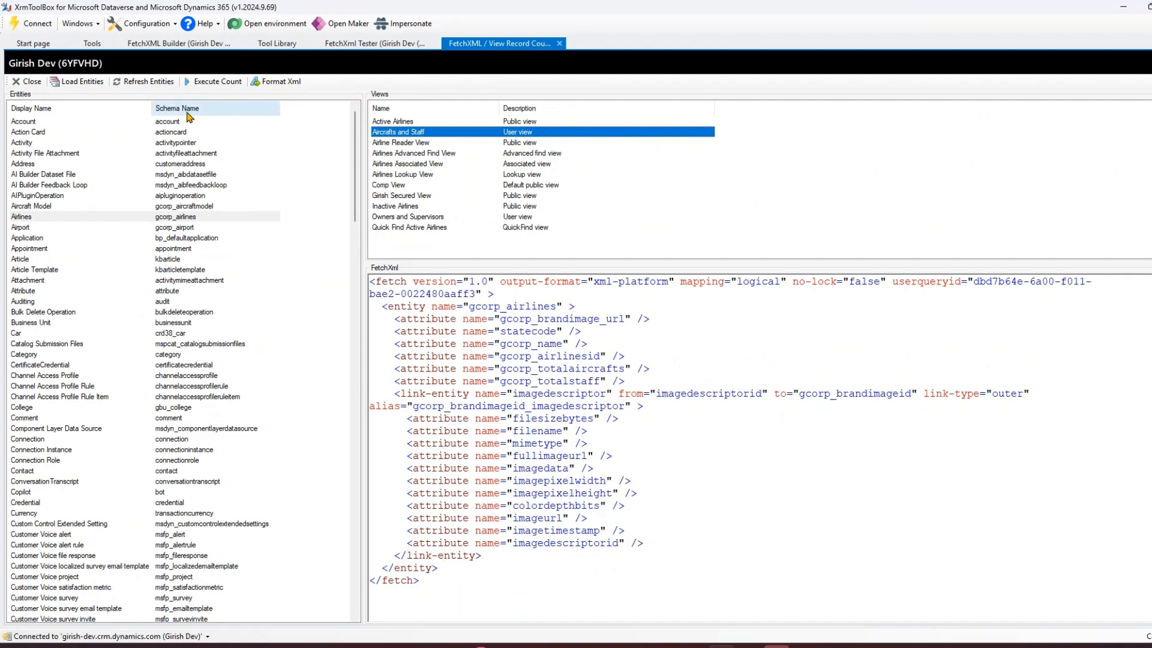
click(216, 85)
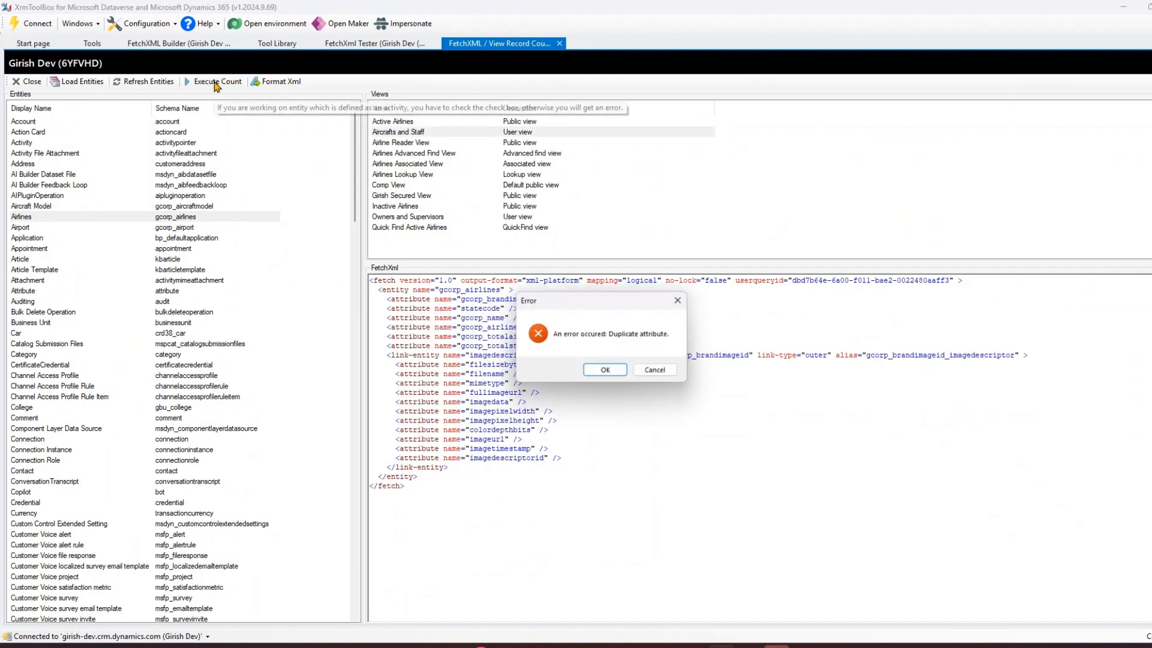
click(682, 300)
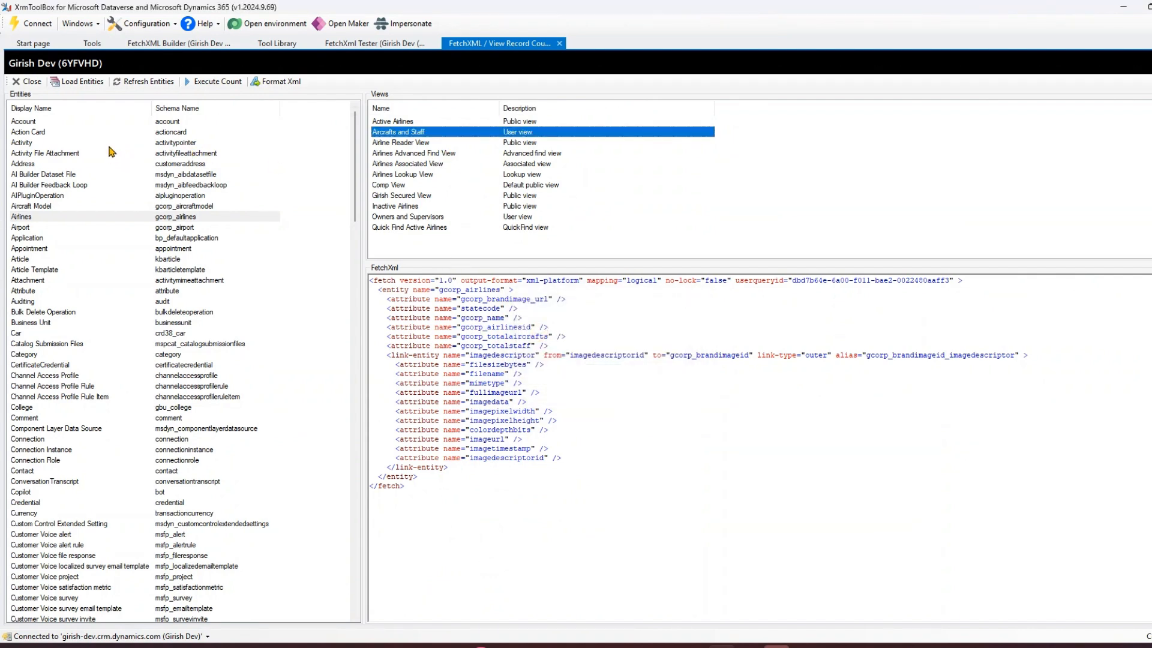
Select the Account entity's All Accounts view and execute a record count.
click(51, 120)
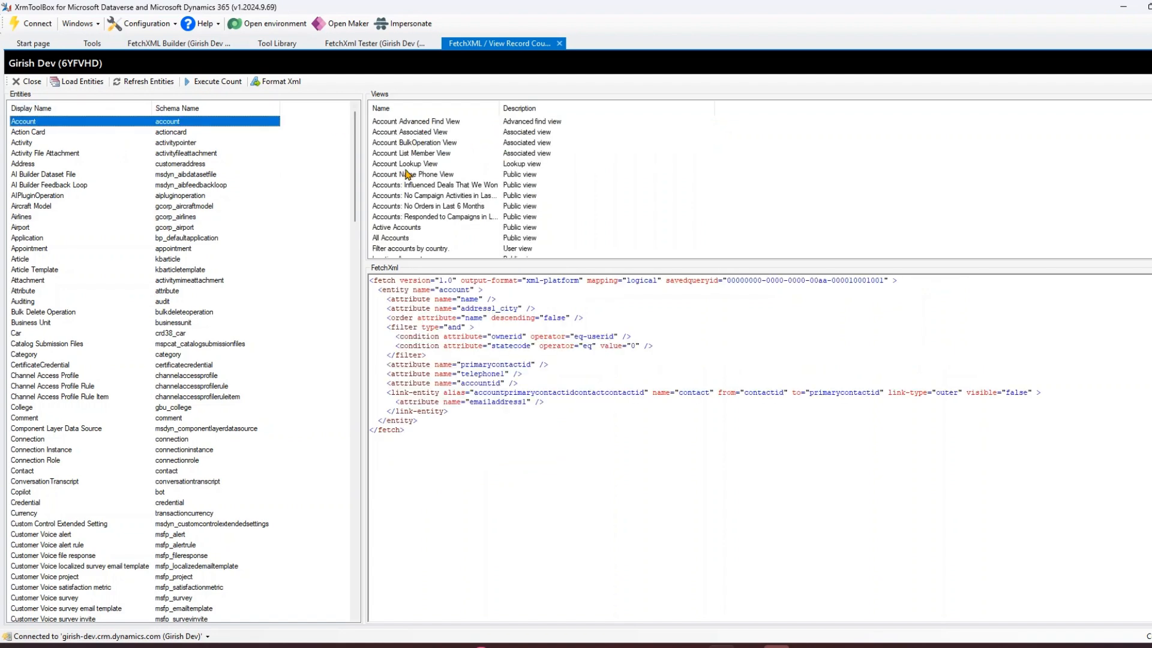
click(396, 238)
click(217, 81)
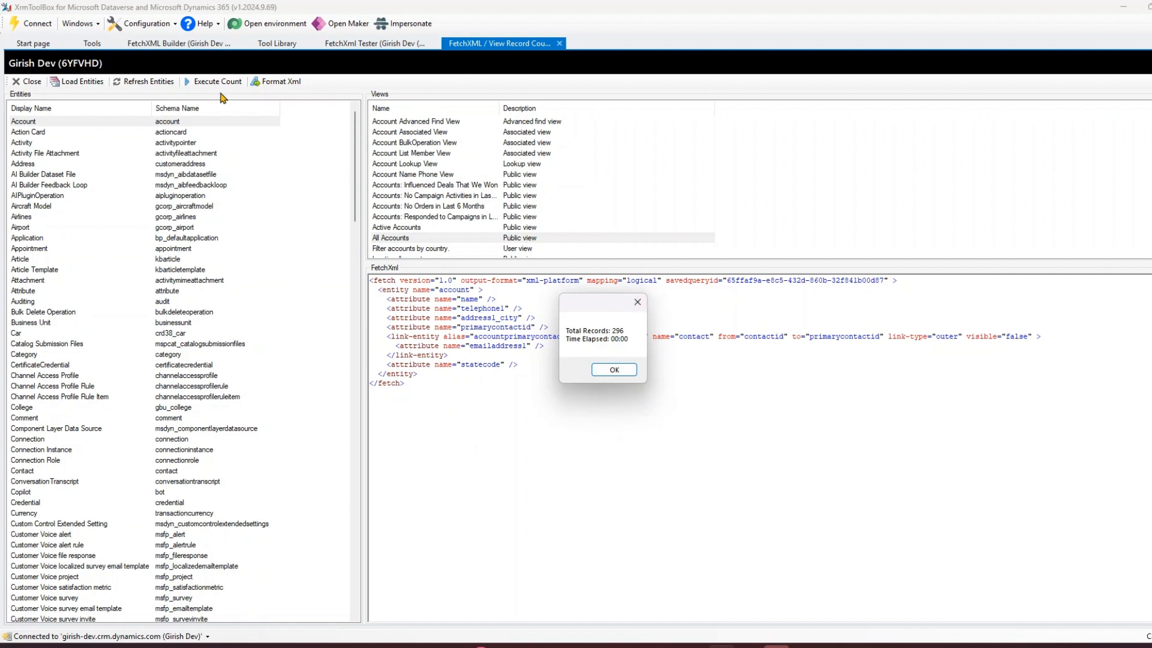
click(638, 302)
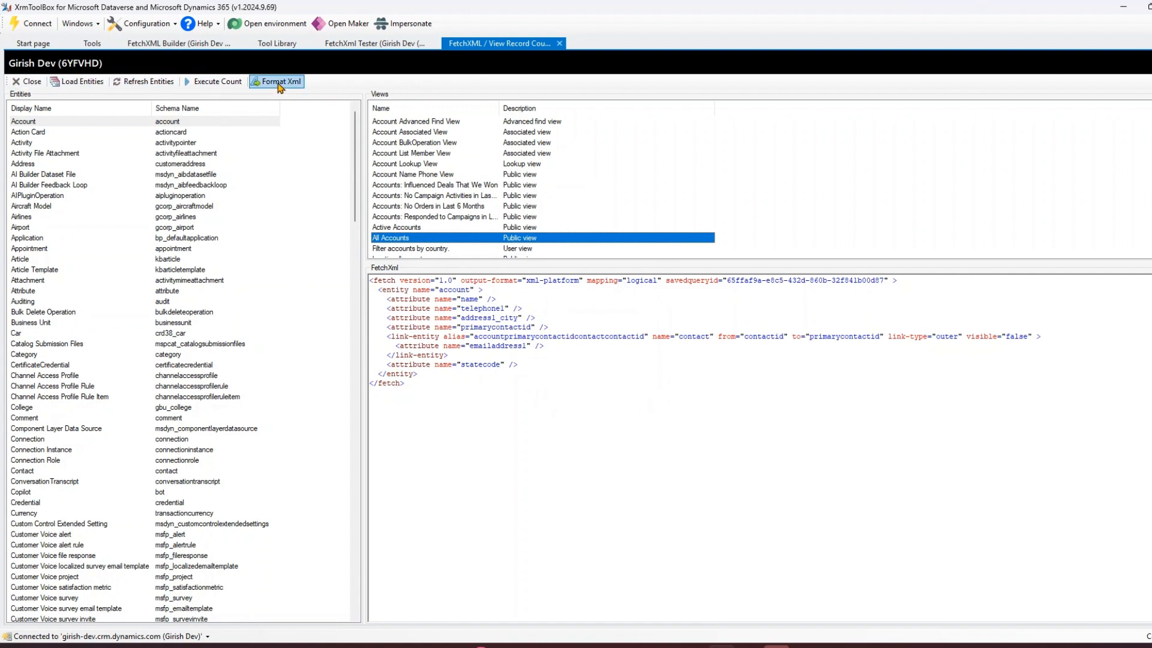
Insert blank lines around the link-entity element in the All Accounts FetchXML, then format the XML.
click(542, 393)
scroll(640, 402, up, 3)
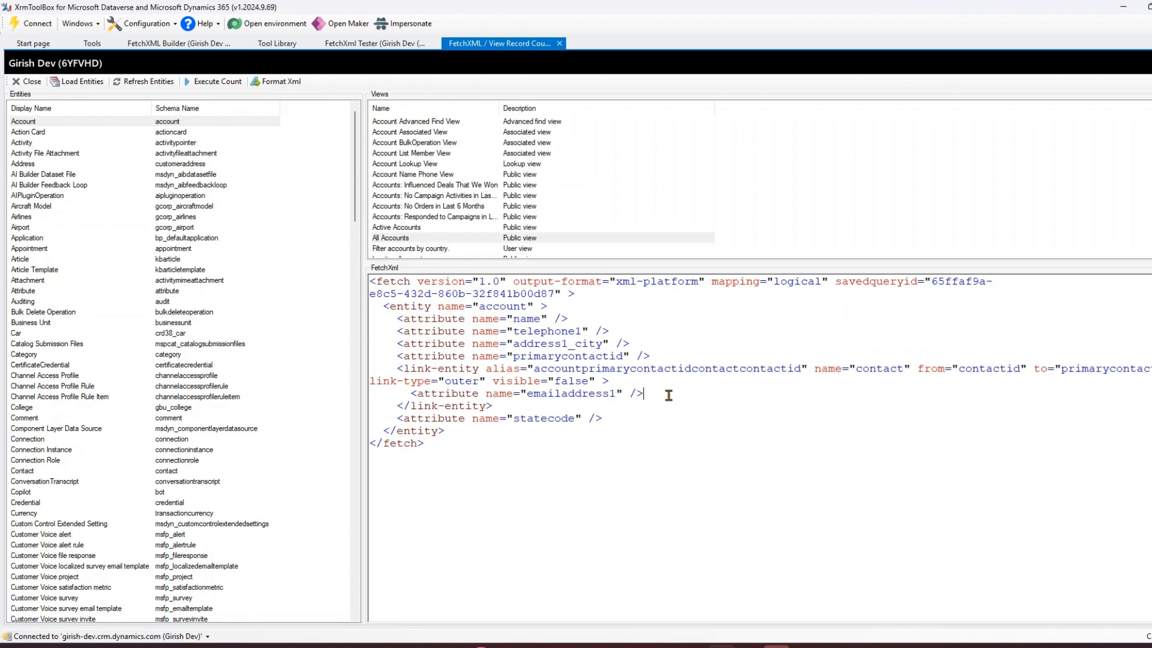
key(Return)
key(Return)
click(616, 447)
key(Return)
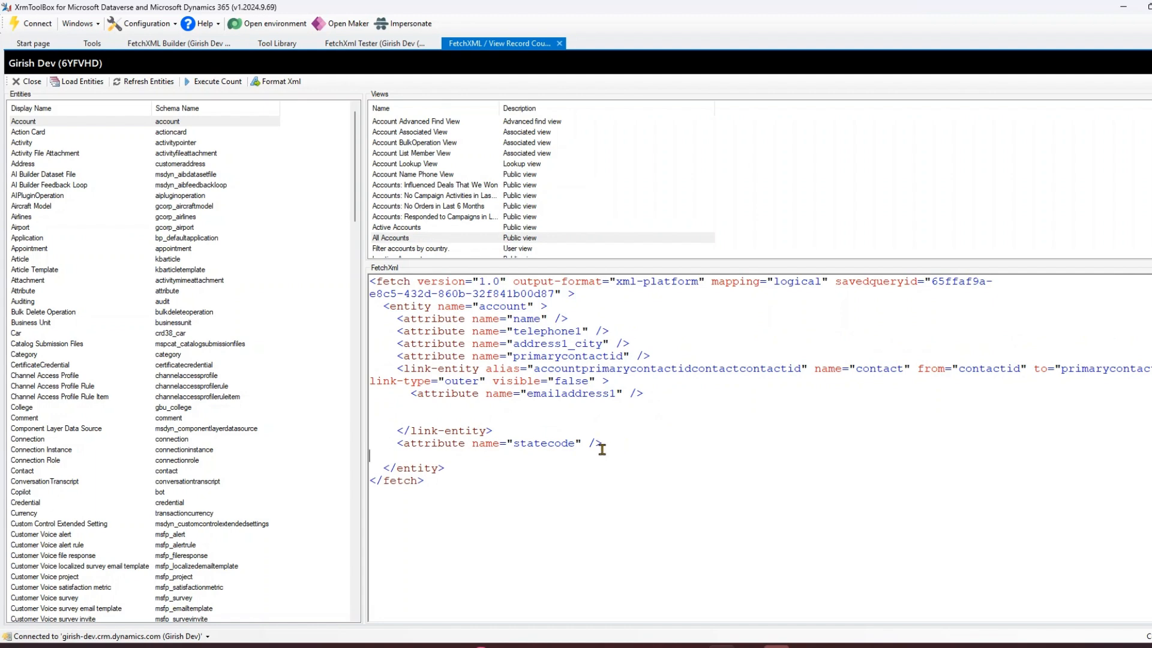
key(Return)
click(392, 433)
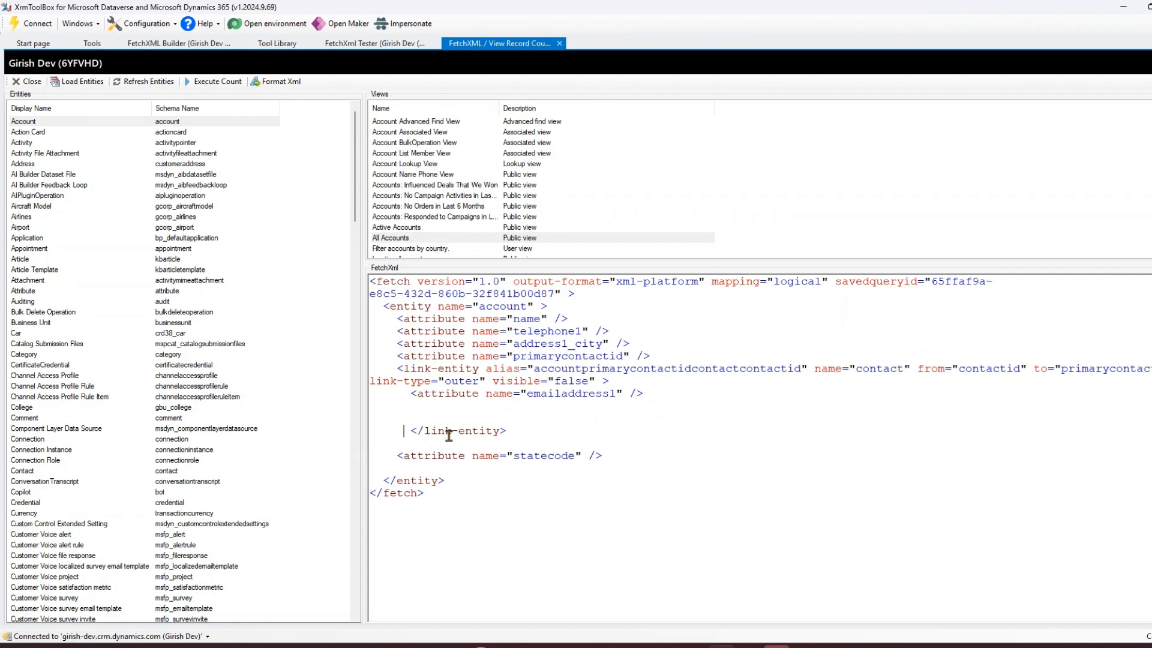
click(276, 81)
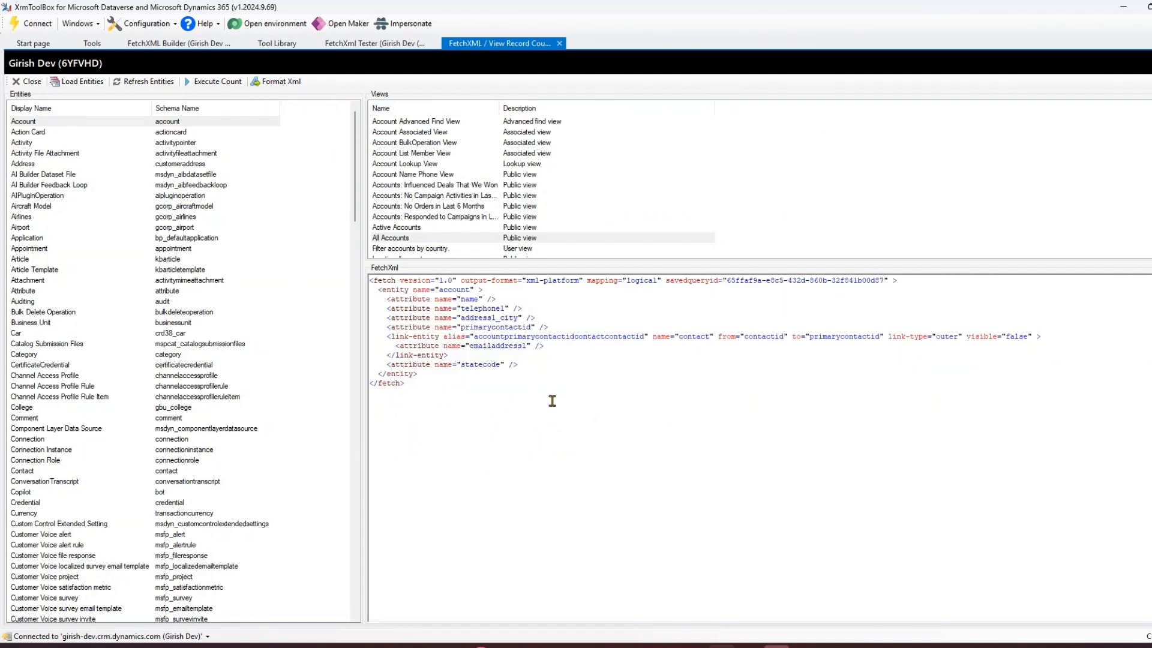
scroll(562, 417, up, 3)
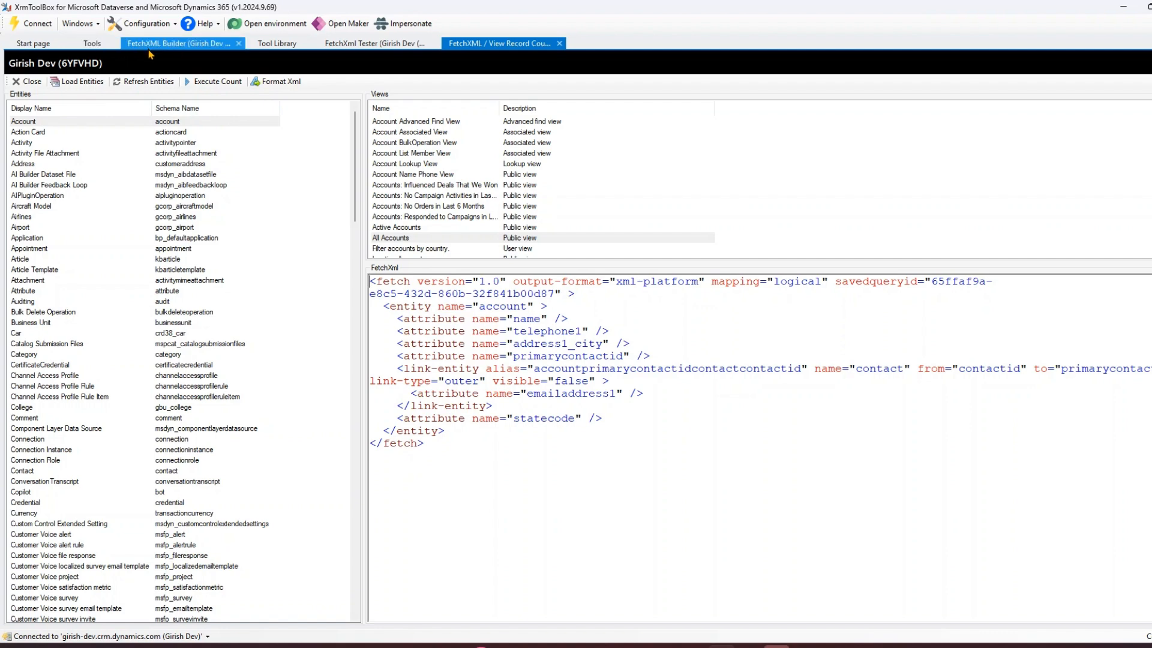
Open the Data Migration using FetchXml tool and start adding a new FetchXML query.
click(91, 43)
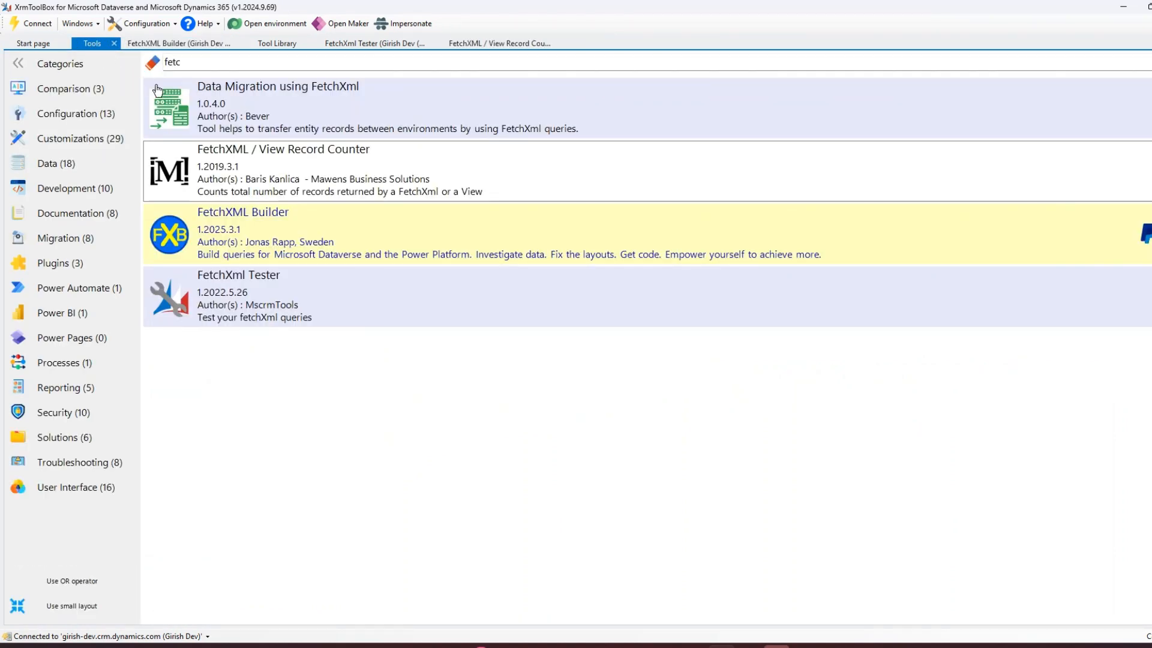
click(259, 117)
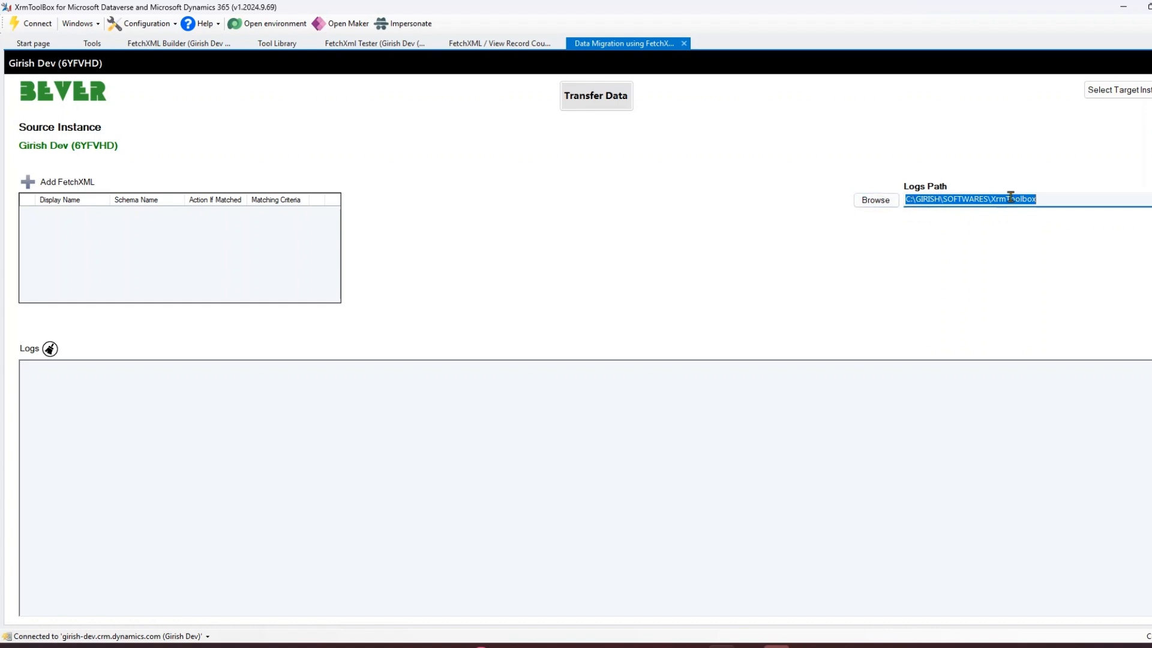
click(29, 183)
click(172, 176)
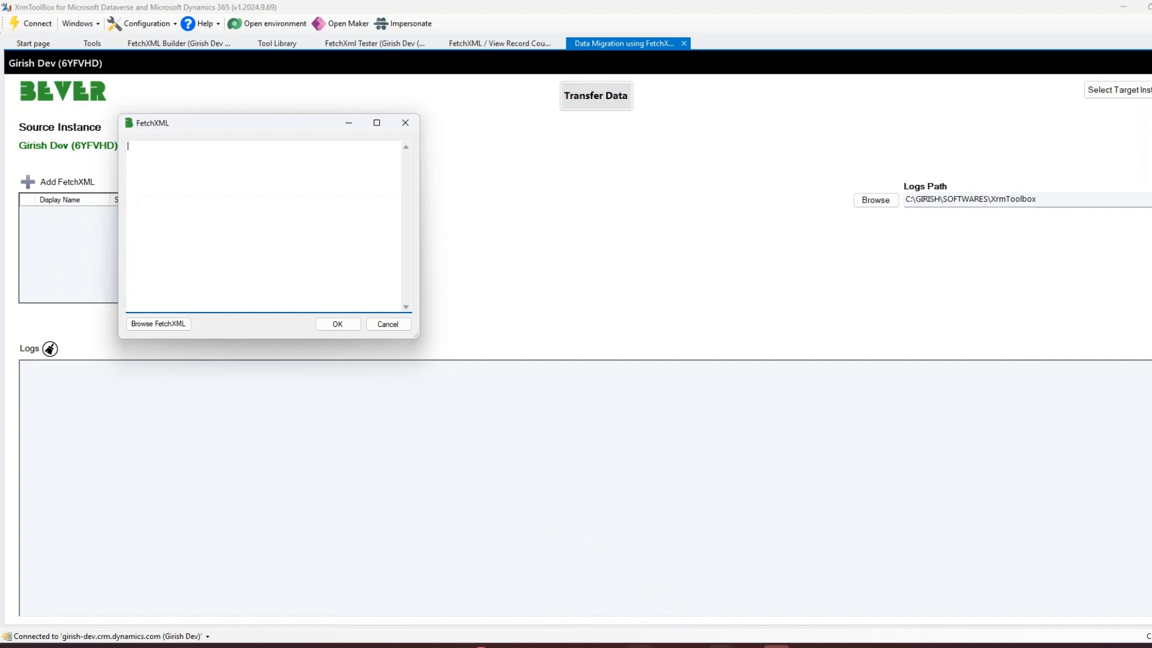
Copy the top 5 account FetchXML from the code editor, paste it into the FetchXML dialog and confirm.
mouse_move(639, 645)
click(638, 591)
drag(373, 330, 220, 190)
key(ctrl+c)
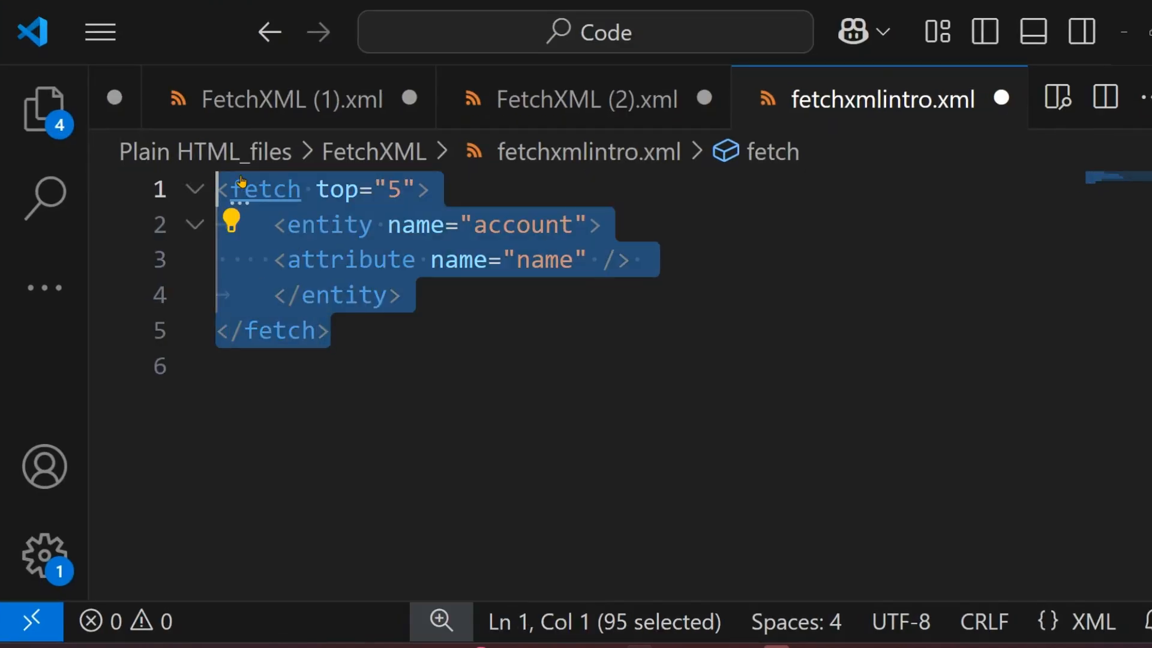
click(1123, 25)
key(ctrl+v)
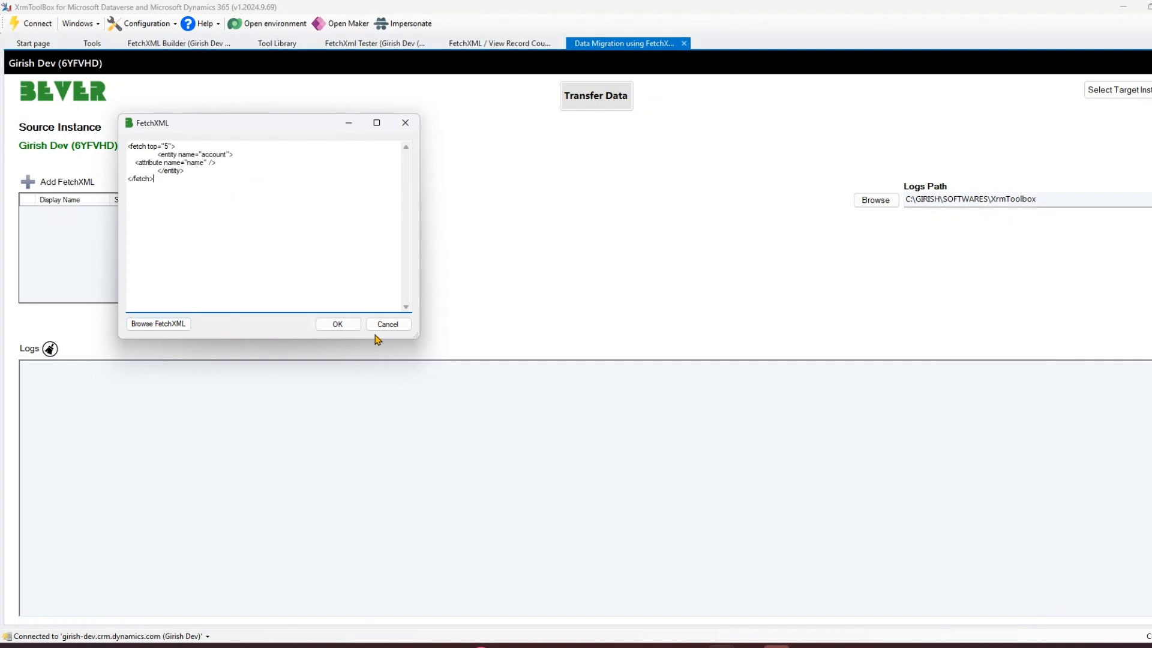
click(339, 325)
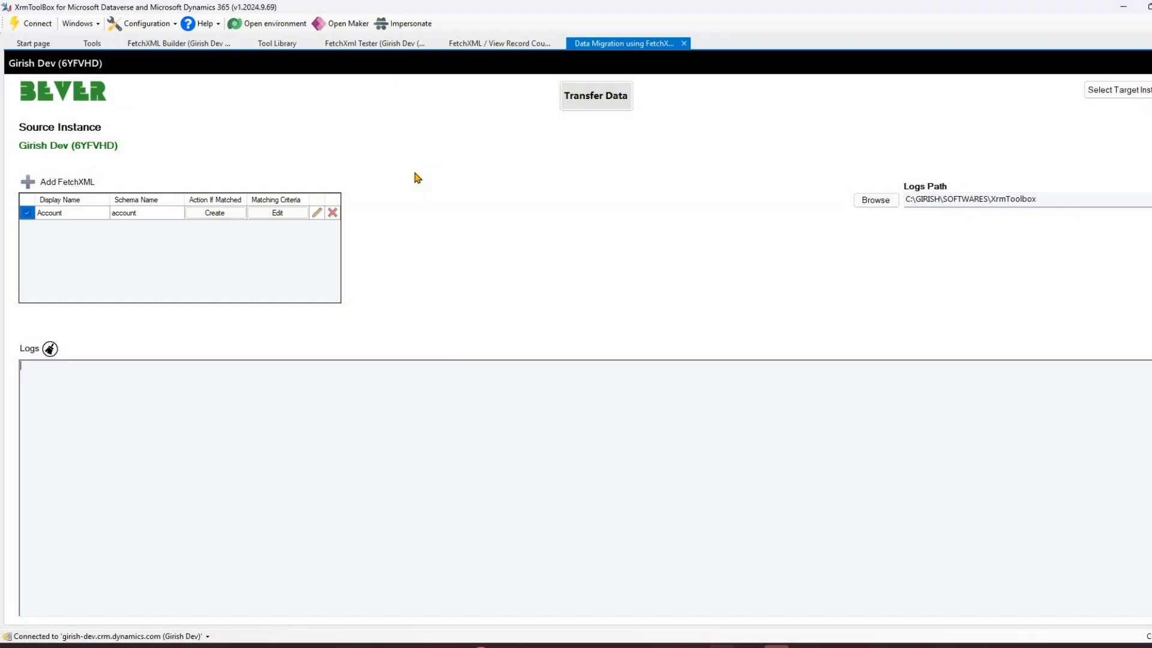
Return to FetchXML Builder and start a new blank FetchXML query.
click(95, 49)
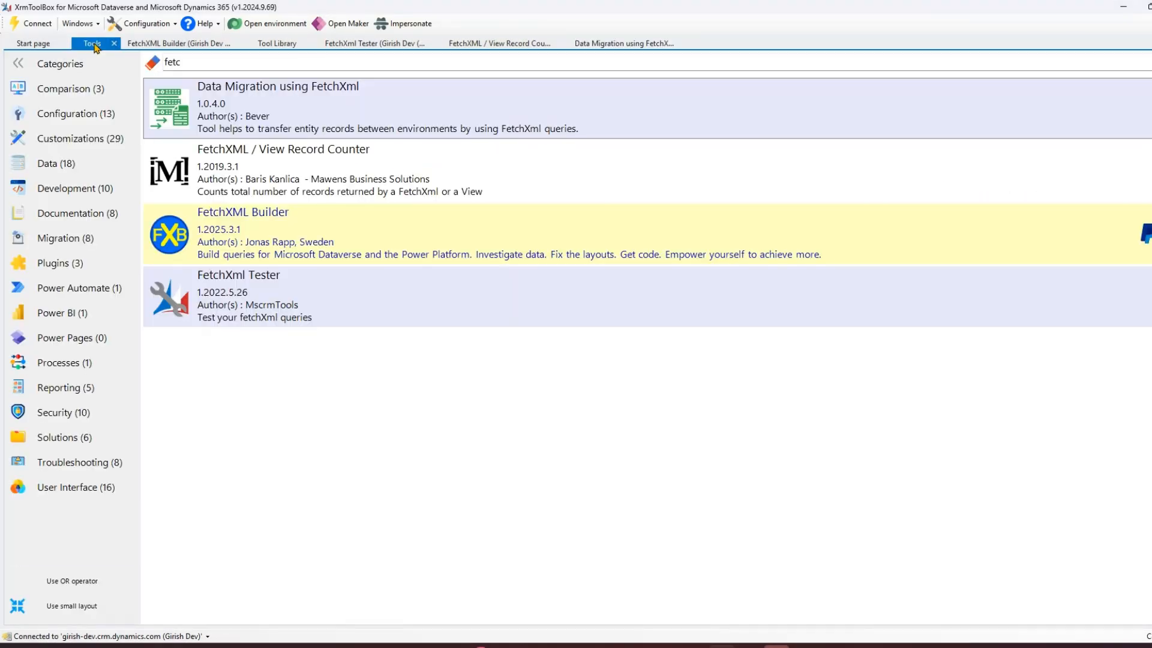
click(137, 50)
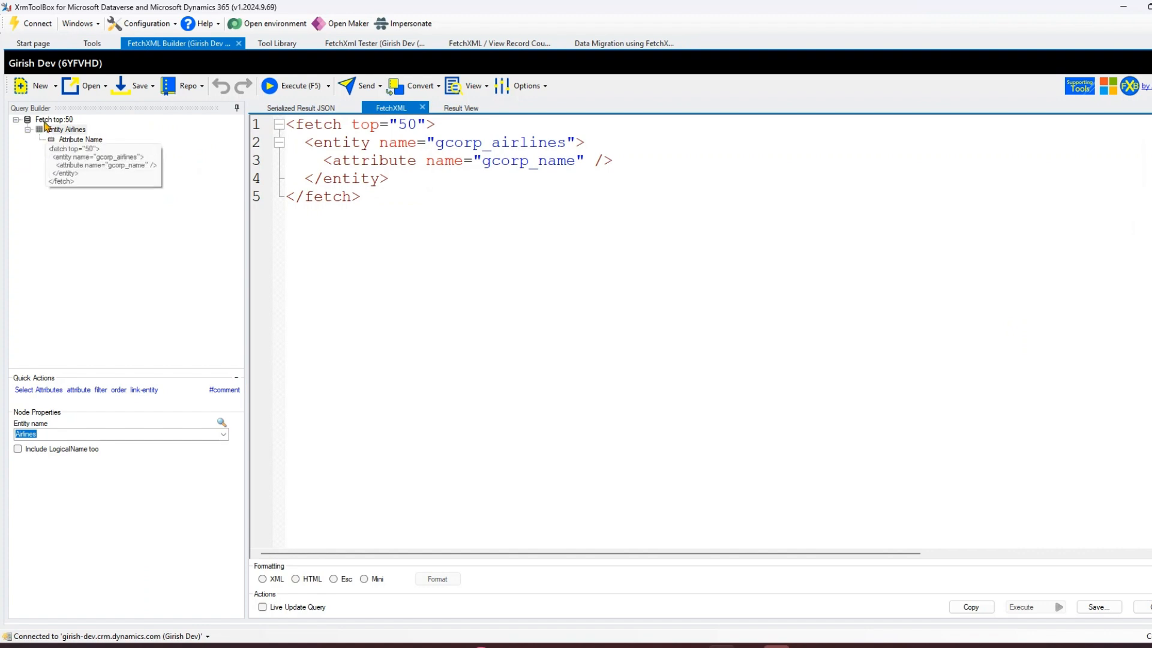
click(55, 87)
click(55, 105)
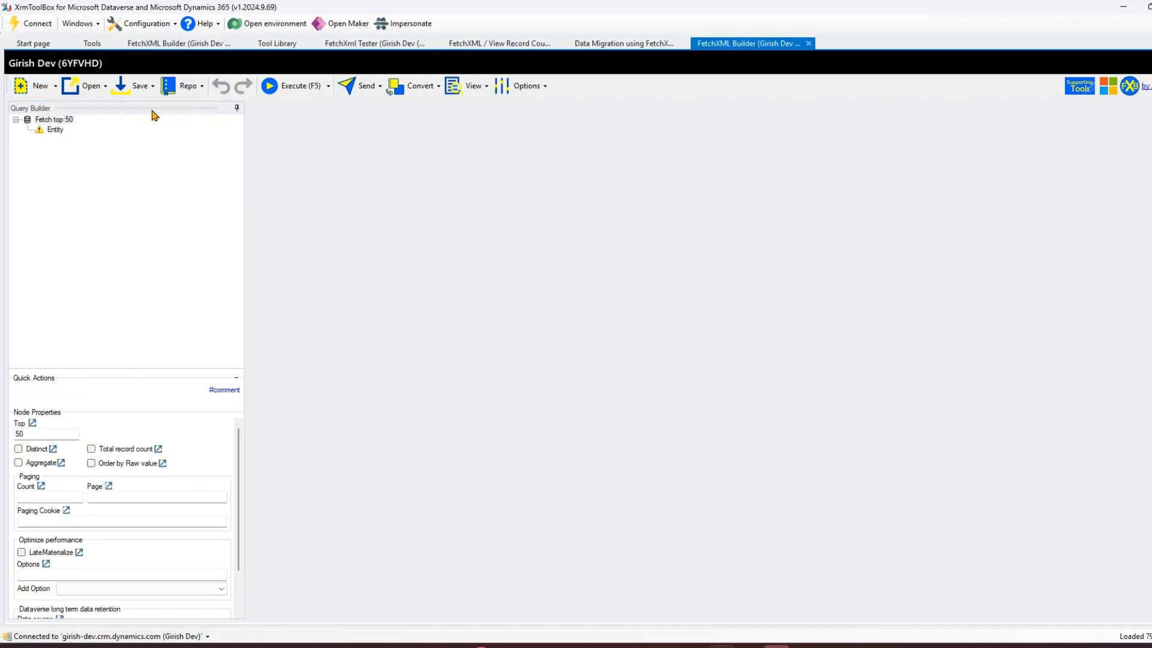
Set the query's entity to Airport.
click(55, 130)
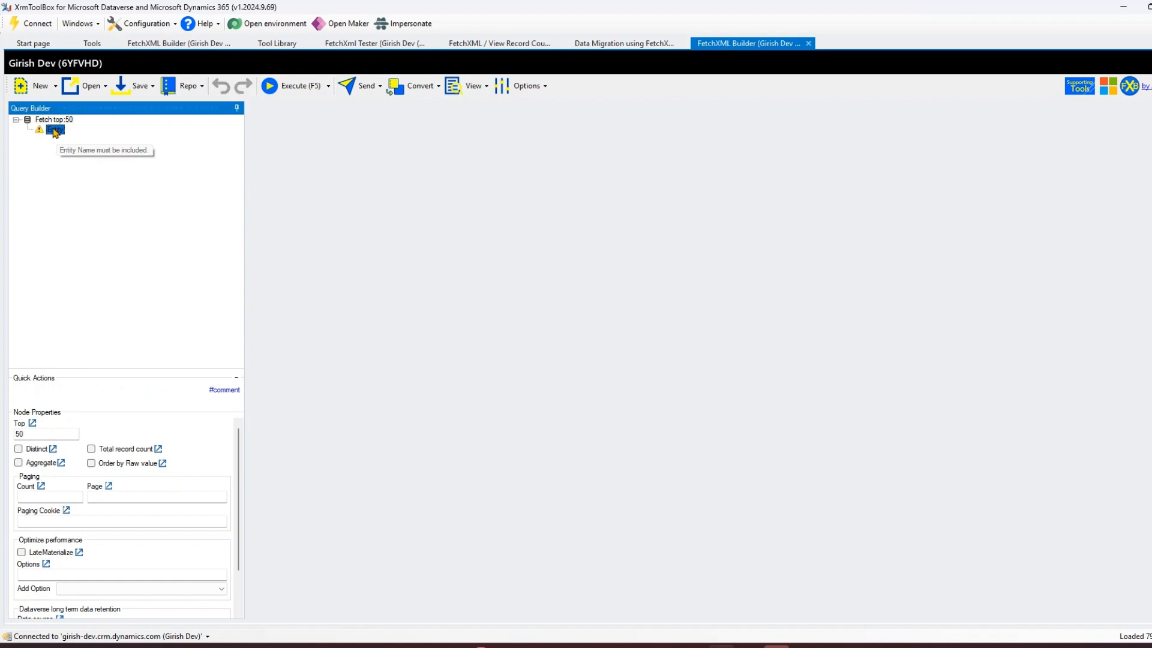
right_click(55, 131)
click(40, 133)
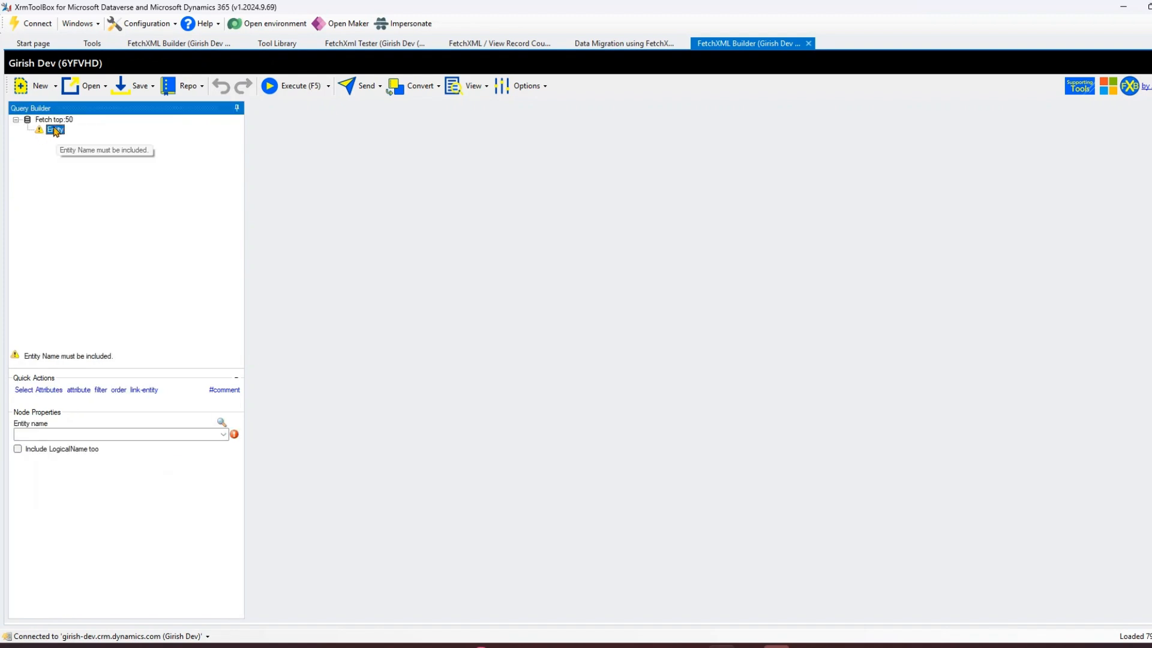
click(224, 436)
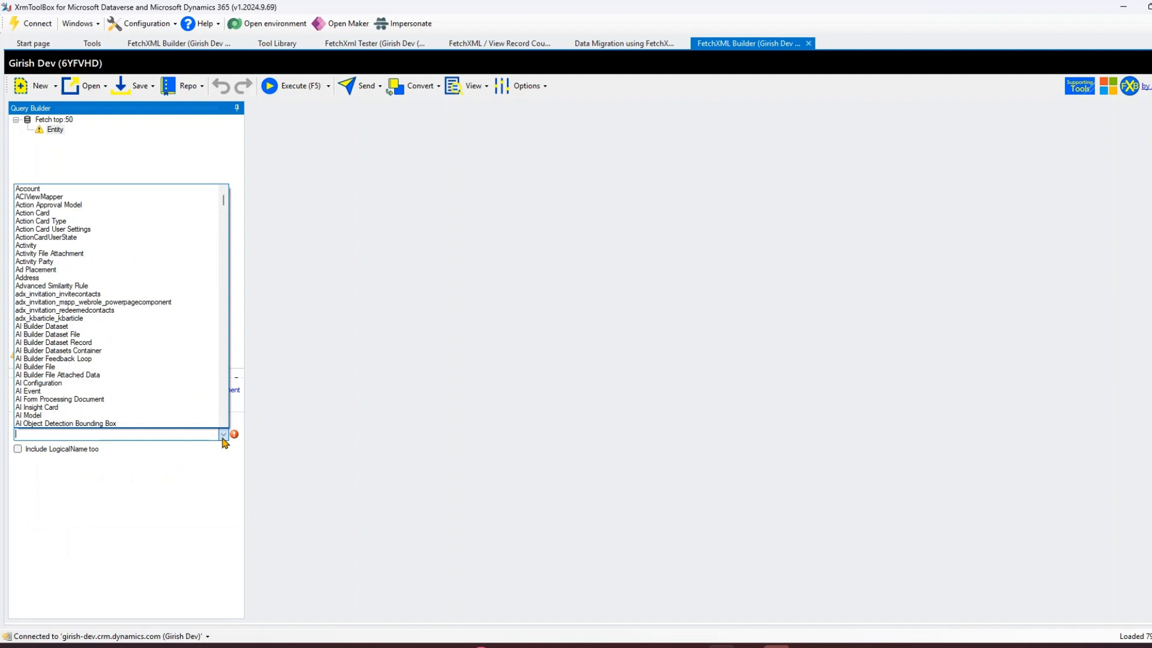
scroll(86, 364, down, 5)
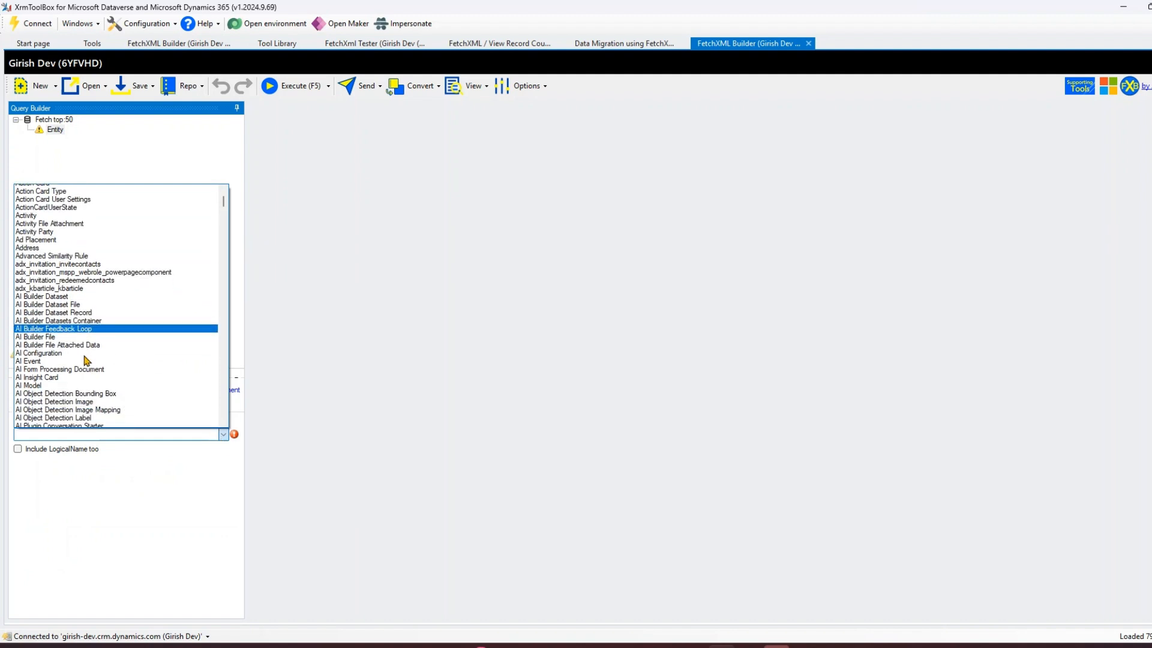
scroll(86, 364, down, 2)
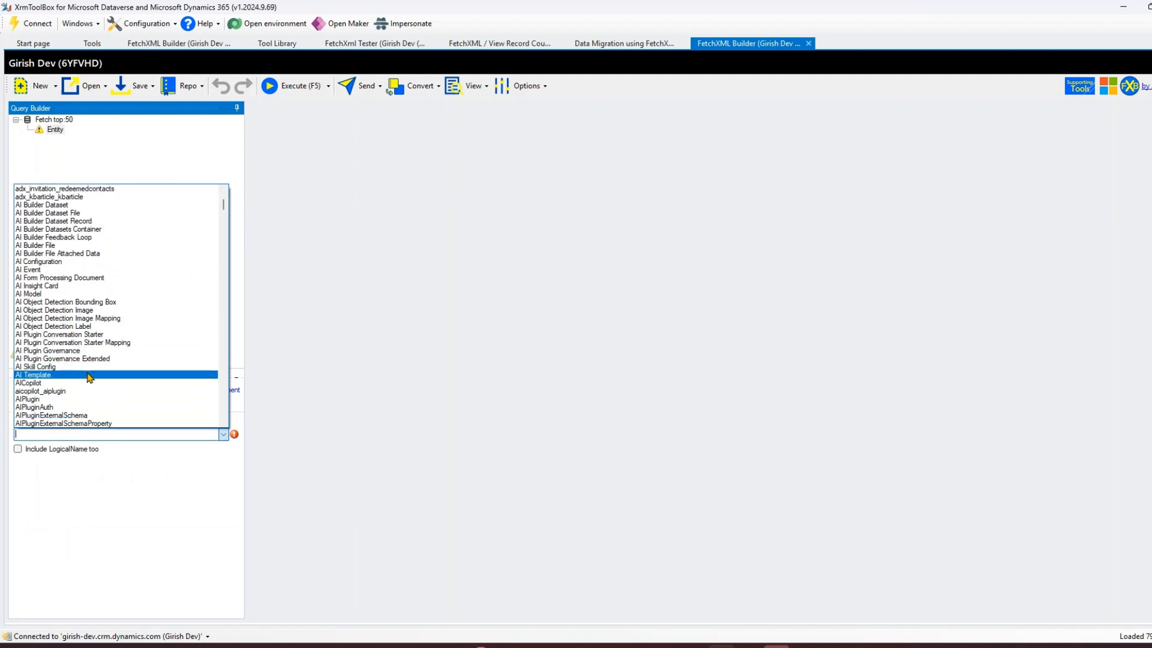
scroll(89, 377, down, 5)
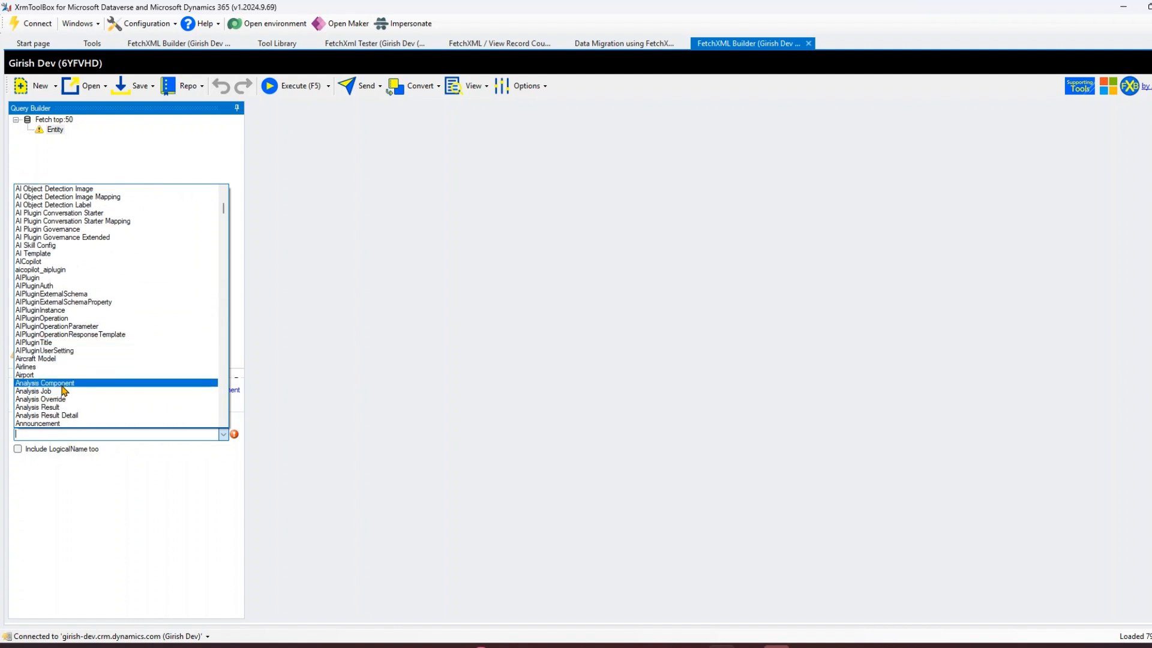
click(55, 374)
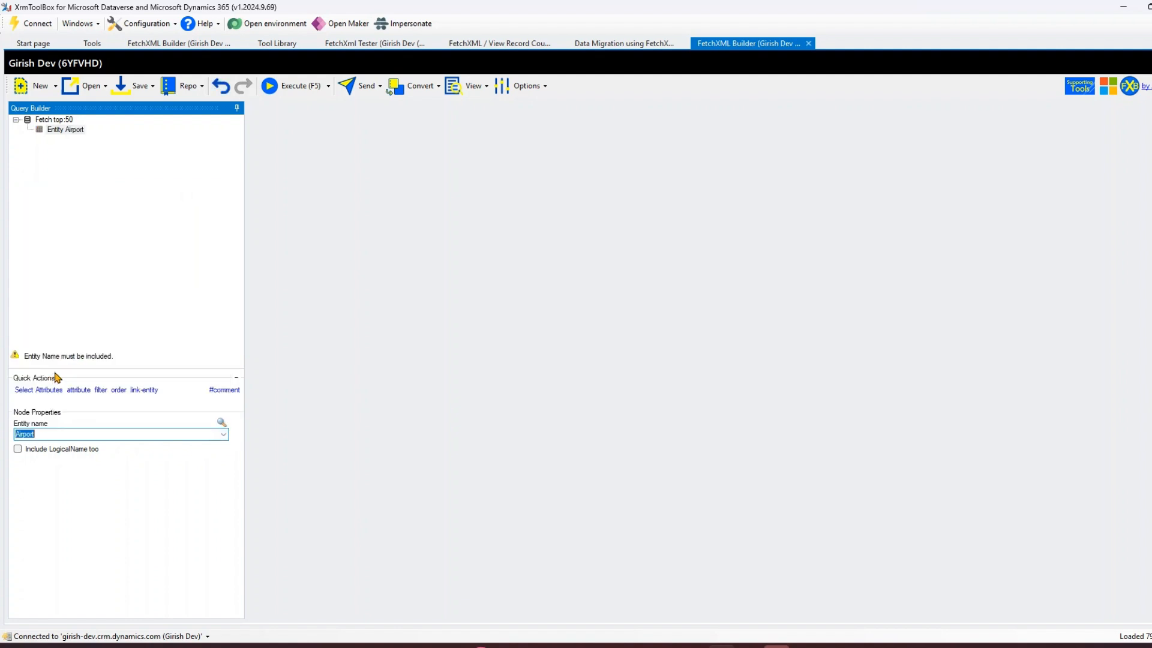
Set the fetch node's Top value to 5.
click(65, 120)
drag(37, 433, 7, 432)
click(137, 224)
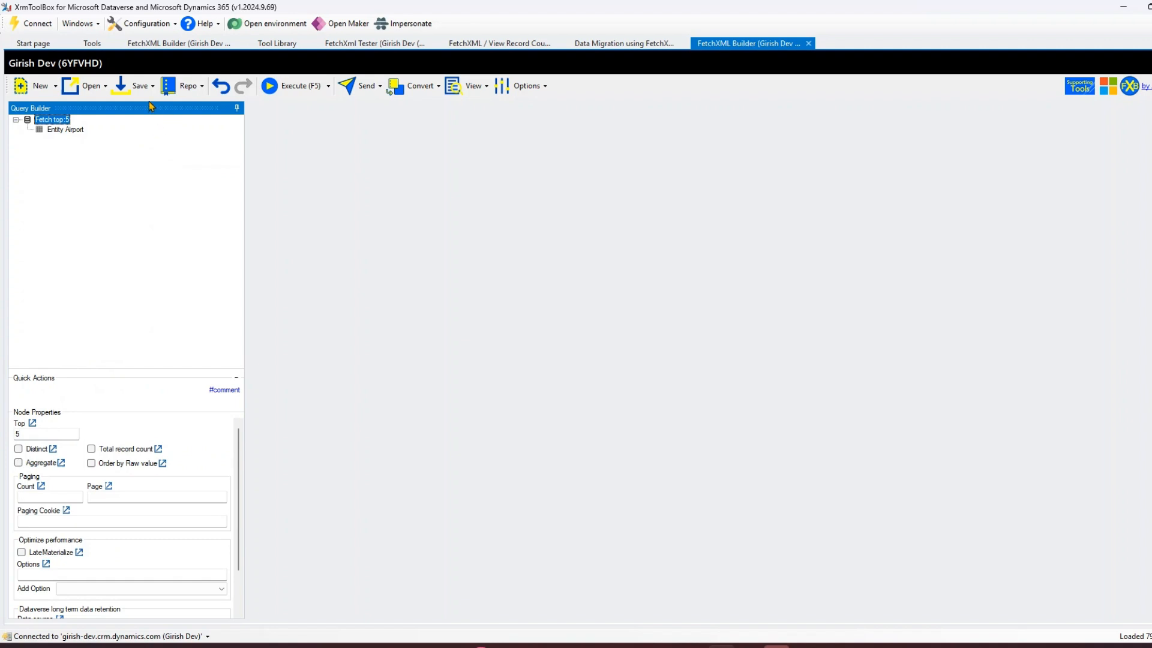
Add an Airport Code attribute to the Airport entity.
right_click(69, 131)
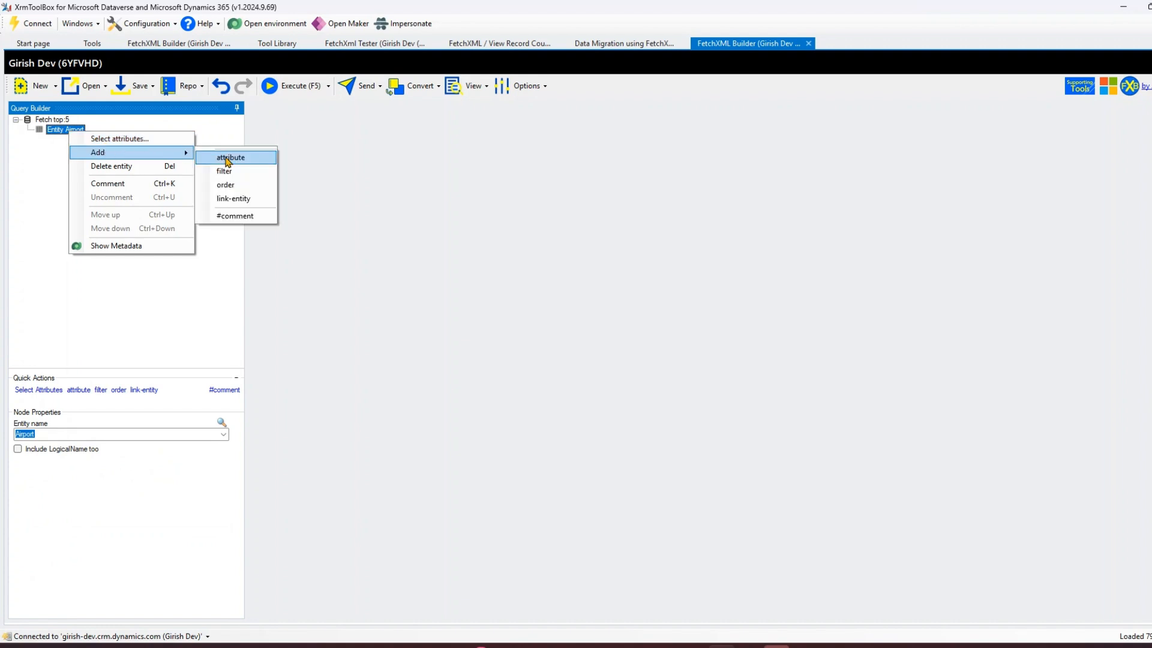
click(226, 157)
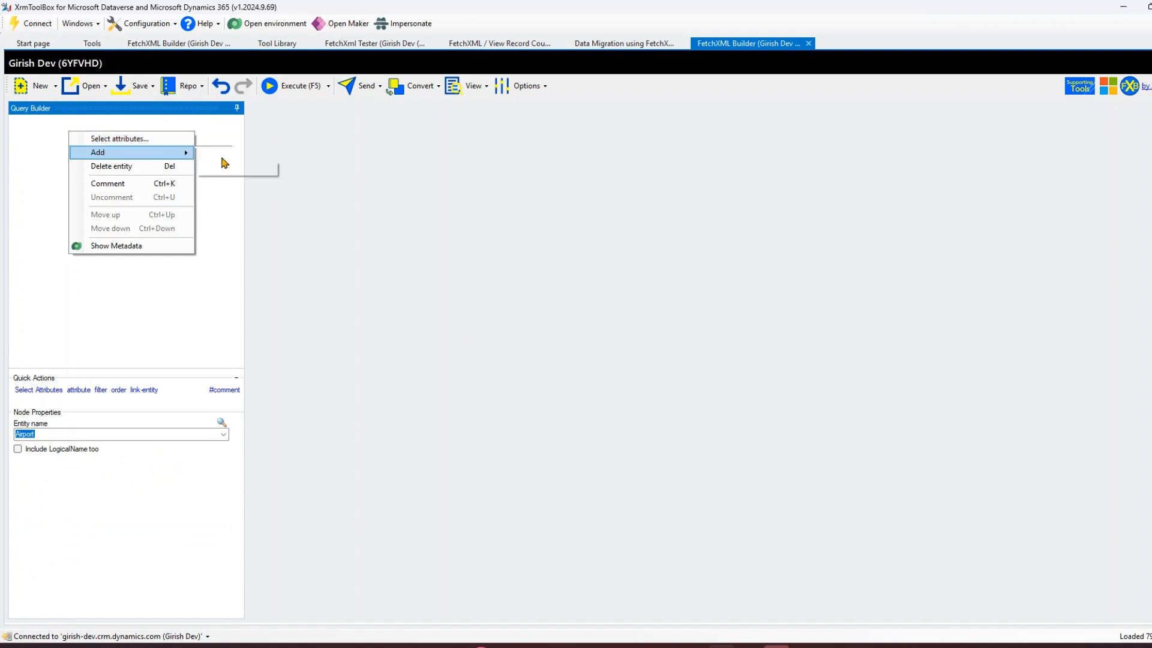
click(213, 435)
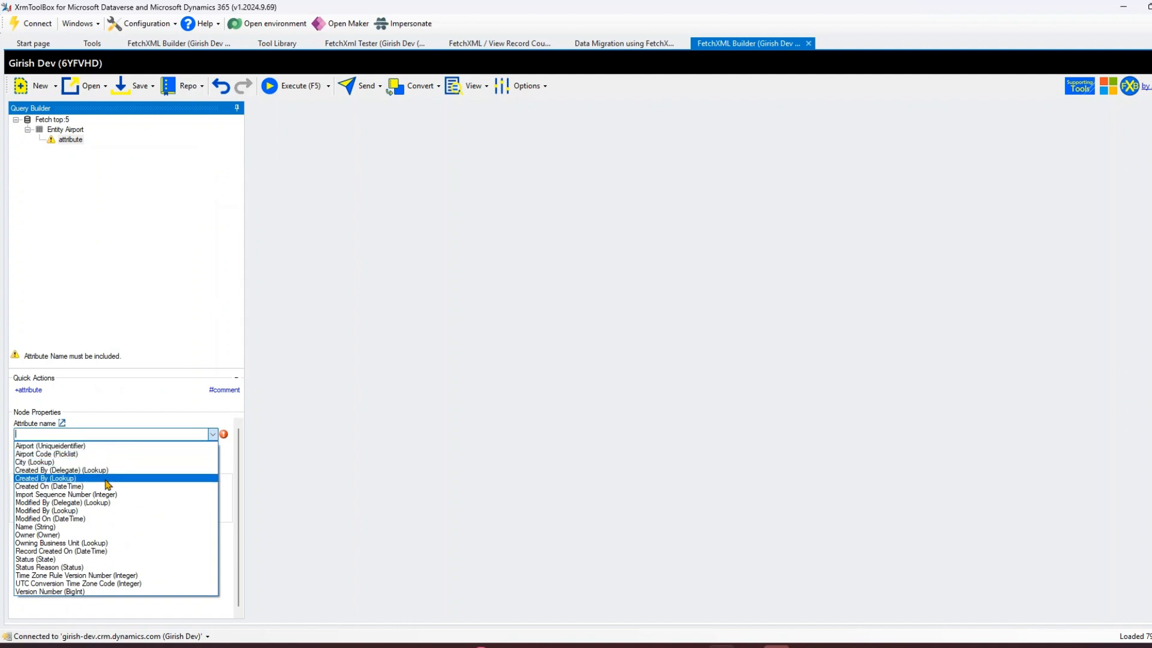
click(97, 454)
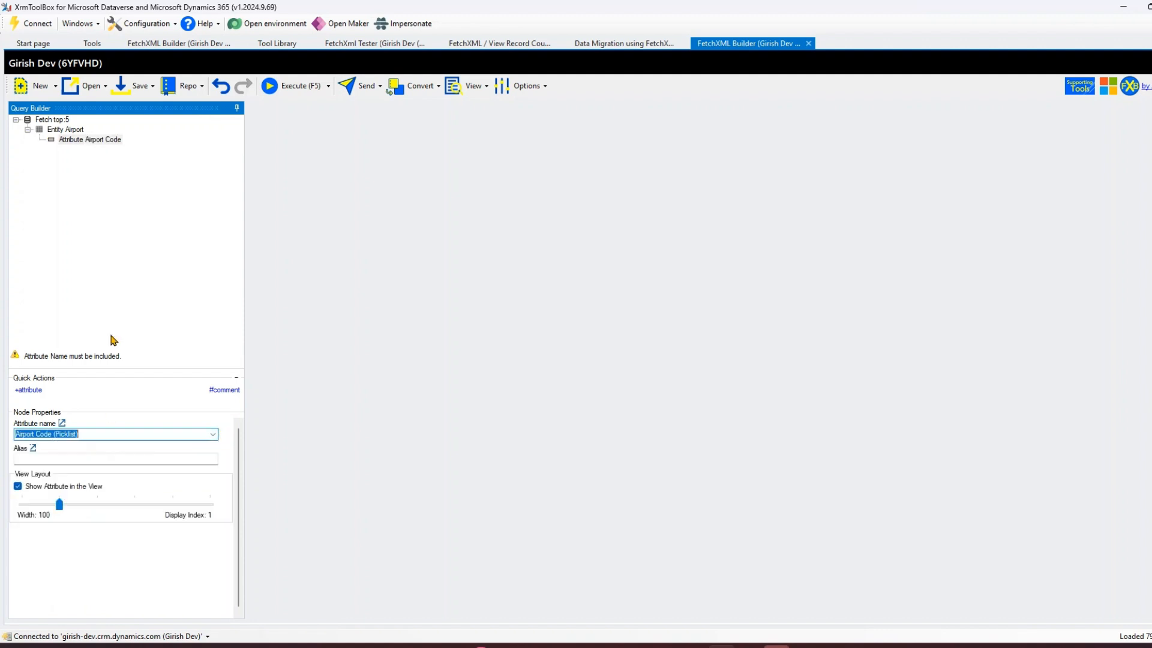
Add a City attribute to the Airport entity.
right_click(82, 130)
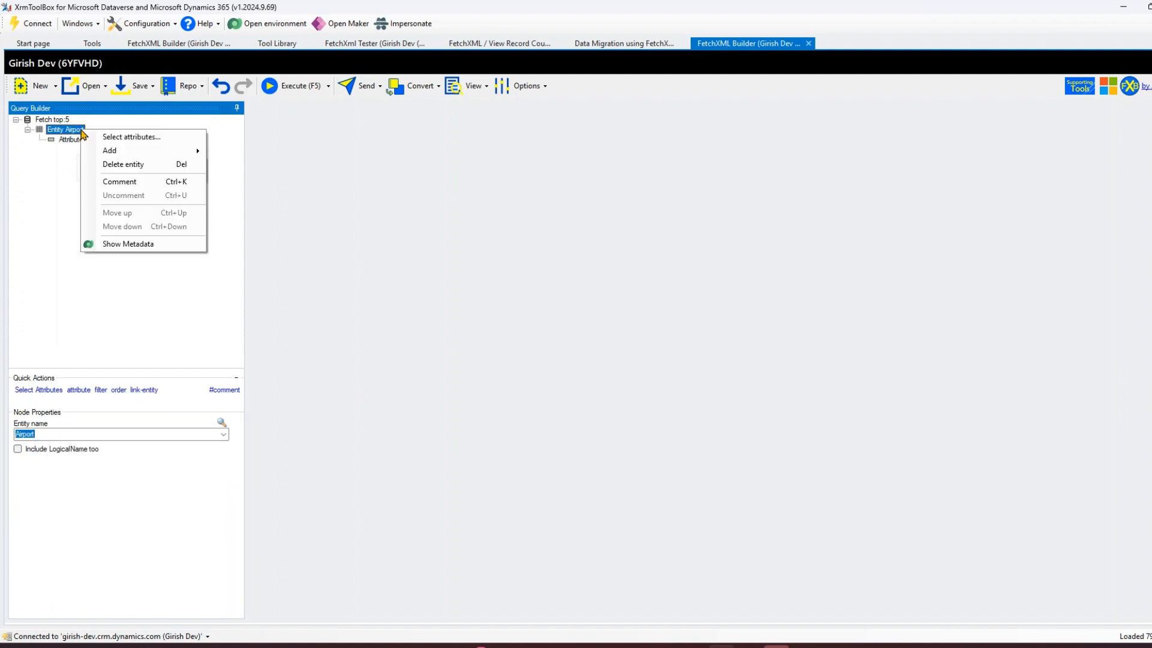
mouse_move(110, 151)
click(240, 155)
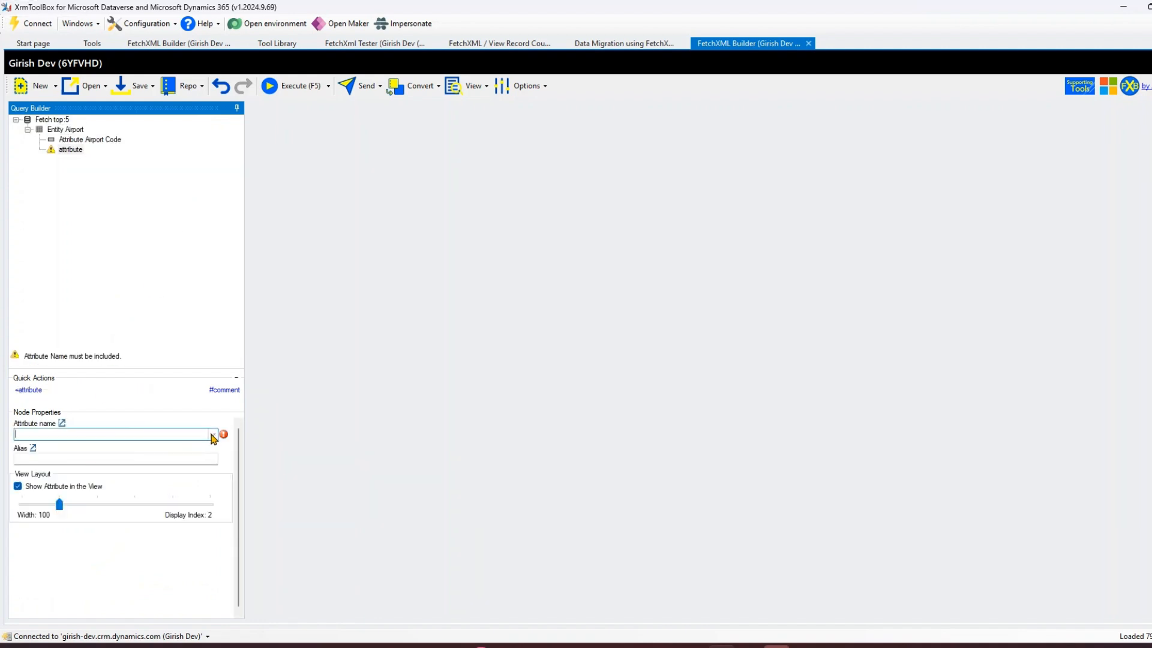
click(212, 435)
click(73, 468)
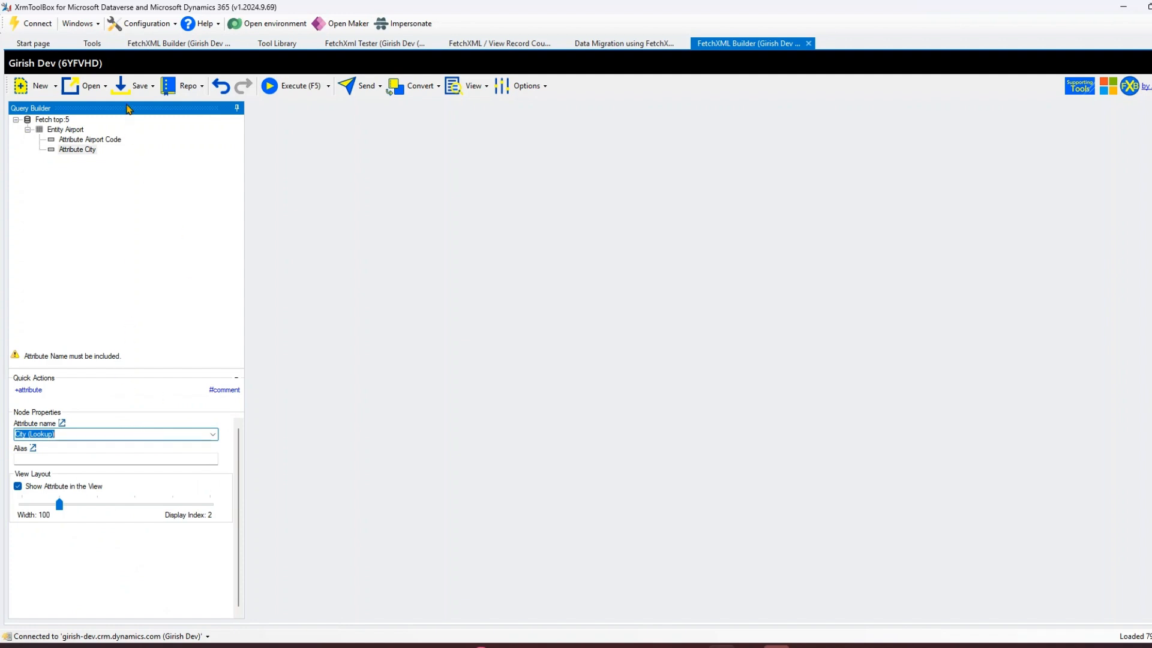
Execute the query and switch the results to the Result View grid.
click(301, 99)
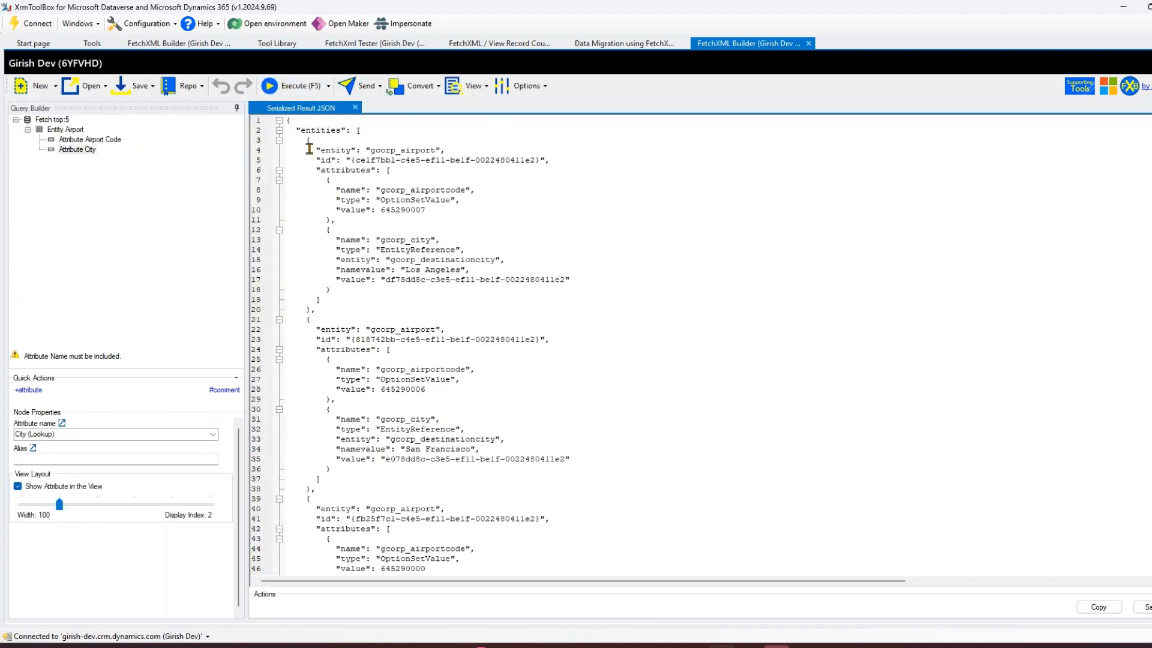
click(485, 87)
click(487, 90)
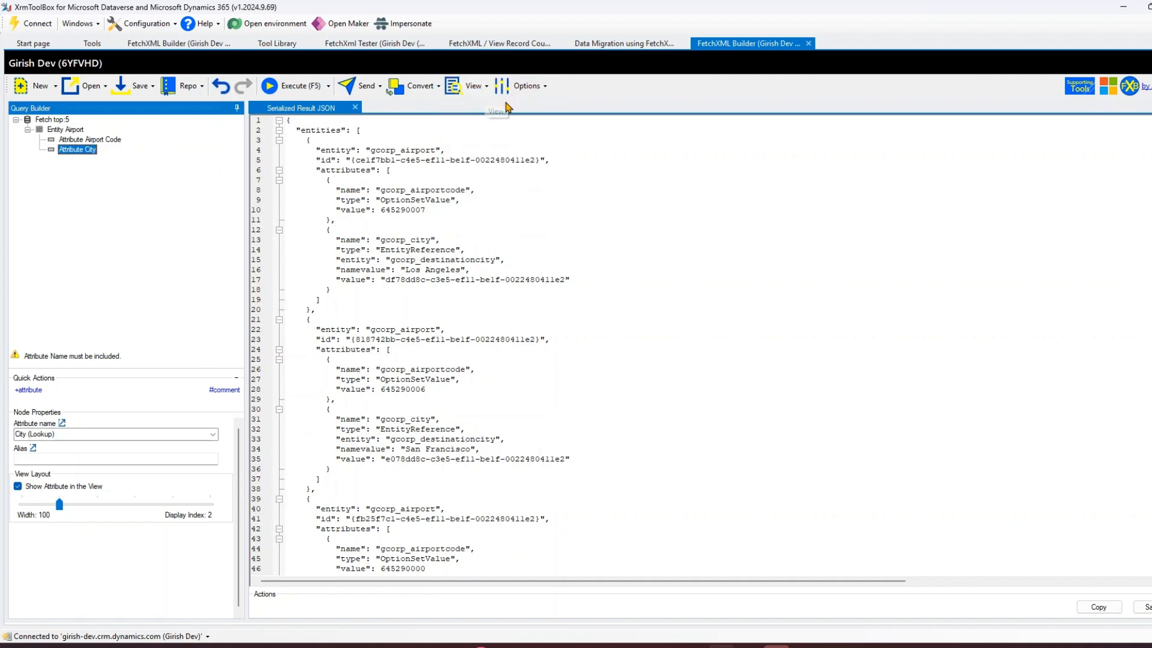
click(486, 89)
click(487, 90)
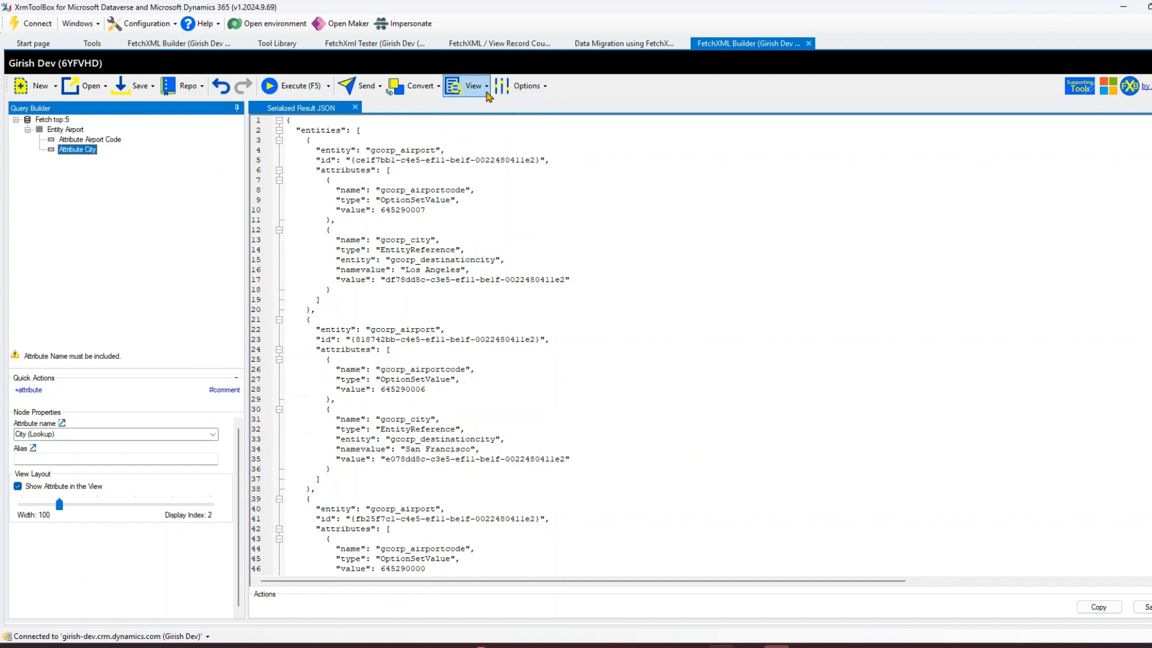
click(487, 95)
mouse_move(519, 108)
click(624, 114)
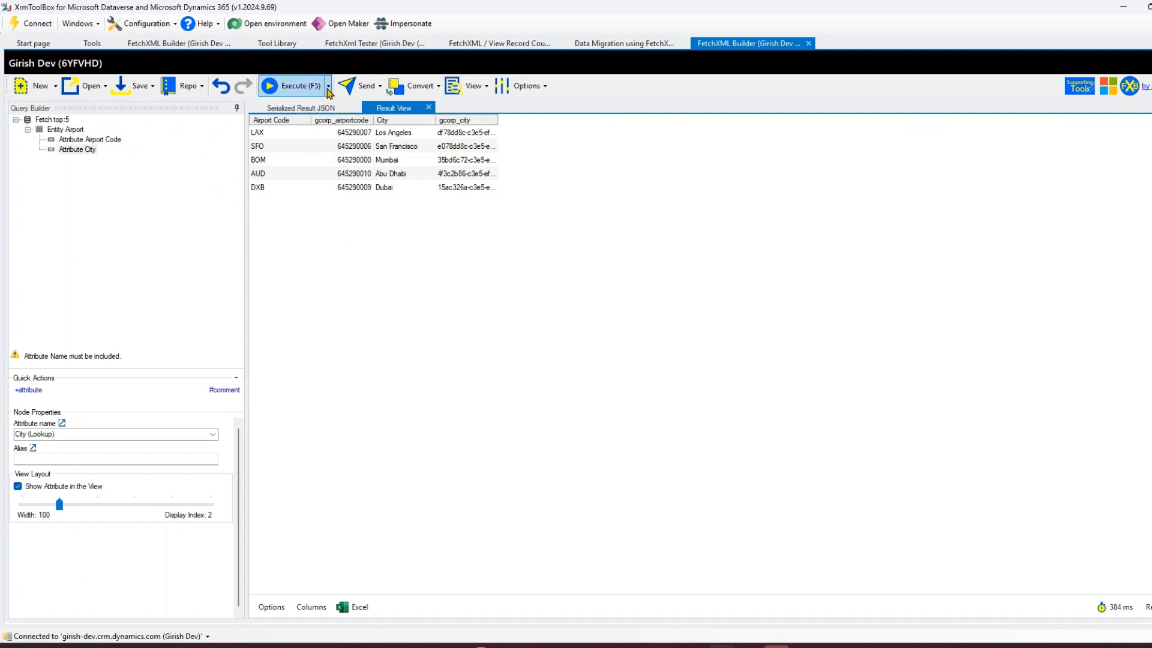
Open the FetchXML view to examine the generated query.
click(486, 87)
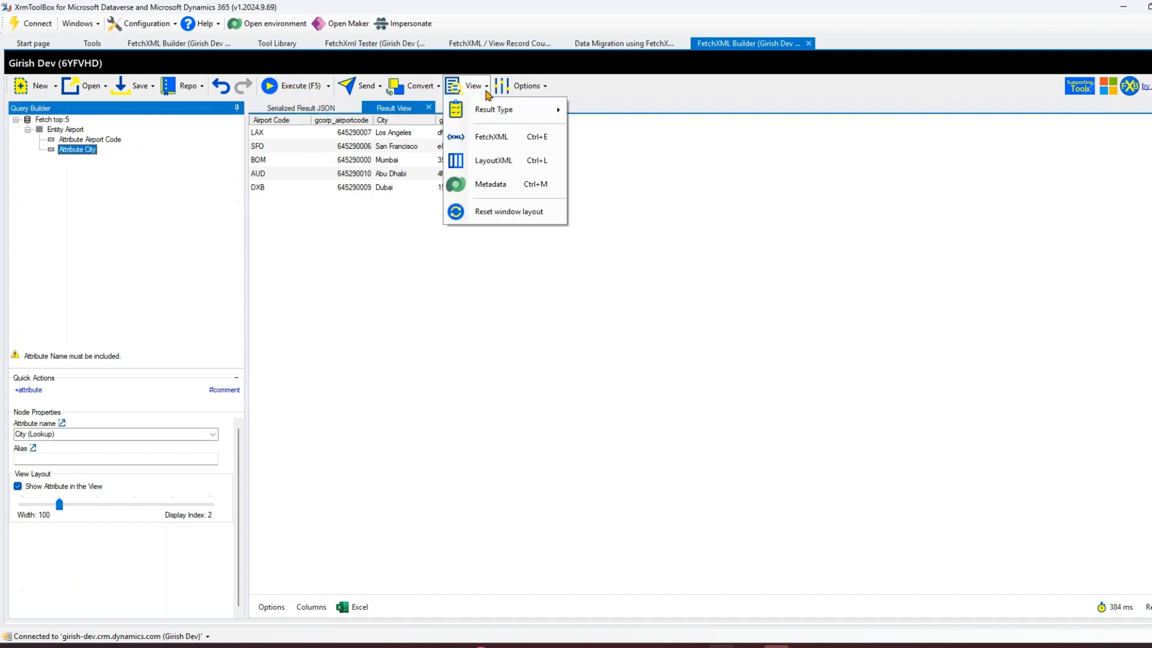
click(493, 136)
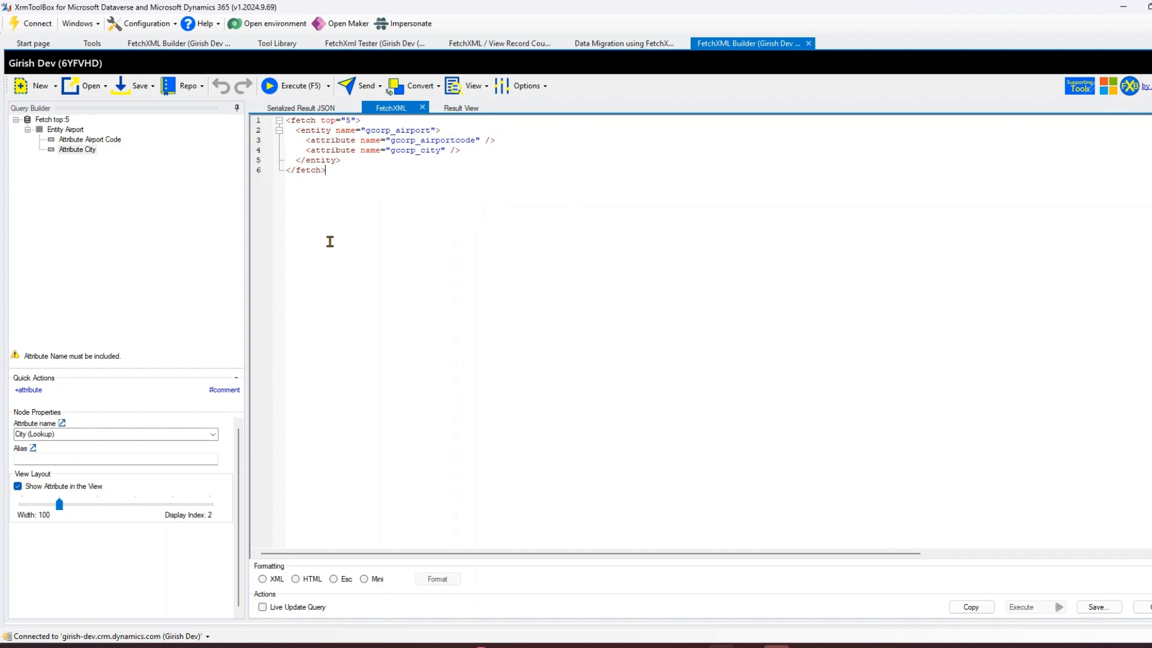
scroll(440, 282, up, 5)
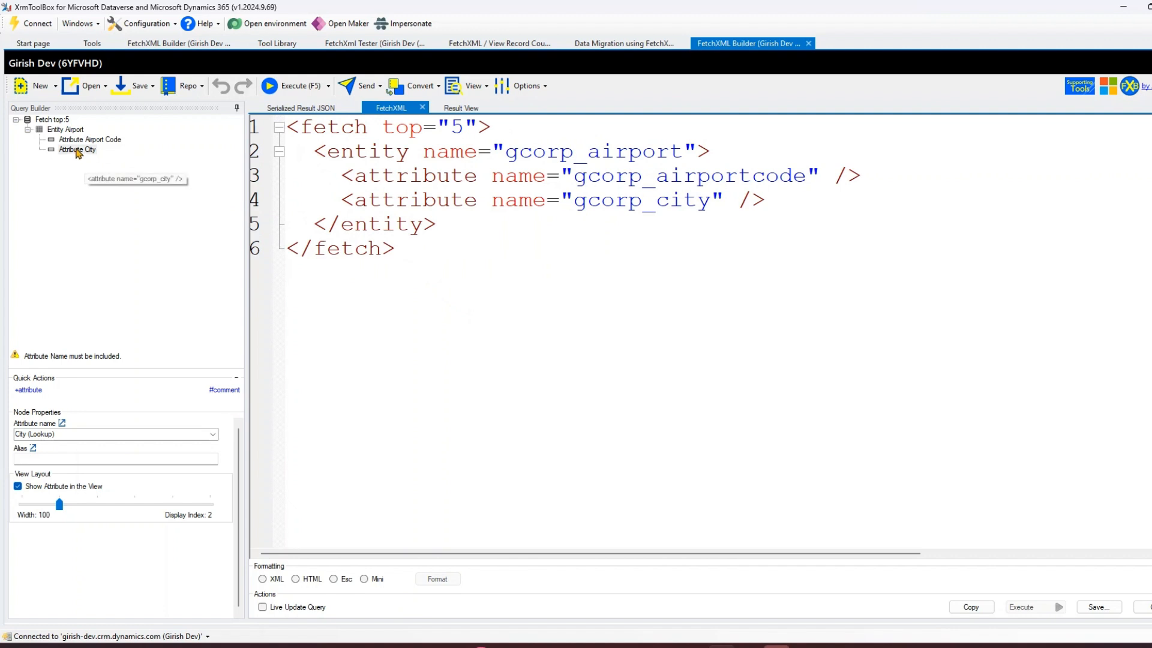
Set the fetch node's Top to 7 and enable the Distinct option.
click(53, 120)
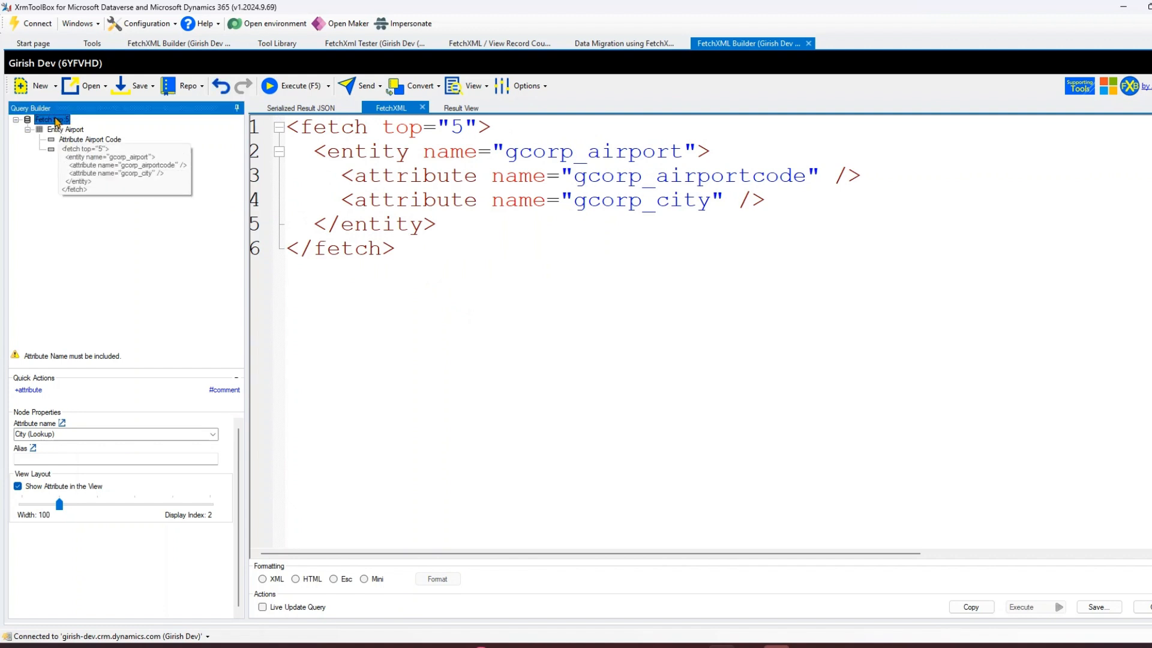
click(21, 433)
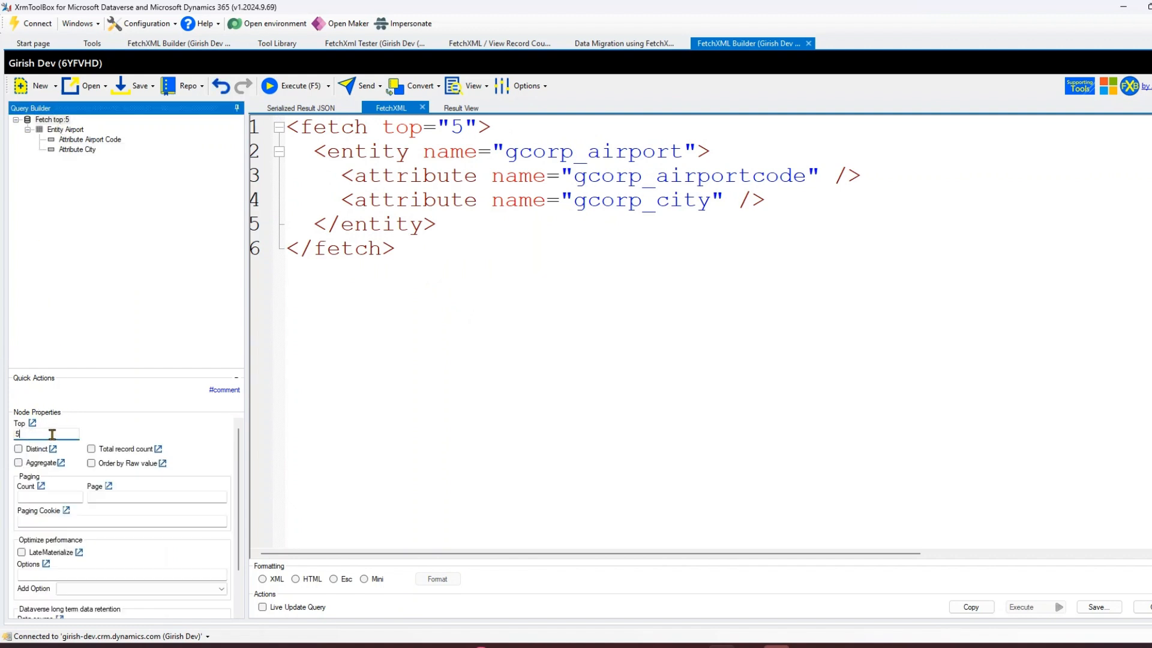
key(BackSpace)
text(7)
mouse_move(57, 435)
mouse_down()
mouse_move(363, 154)
mouse_move(376, 162)
mouse_up()
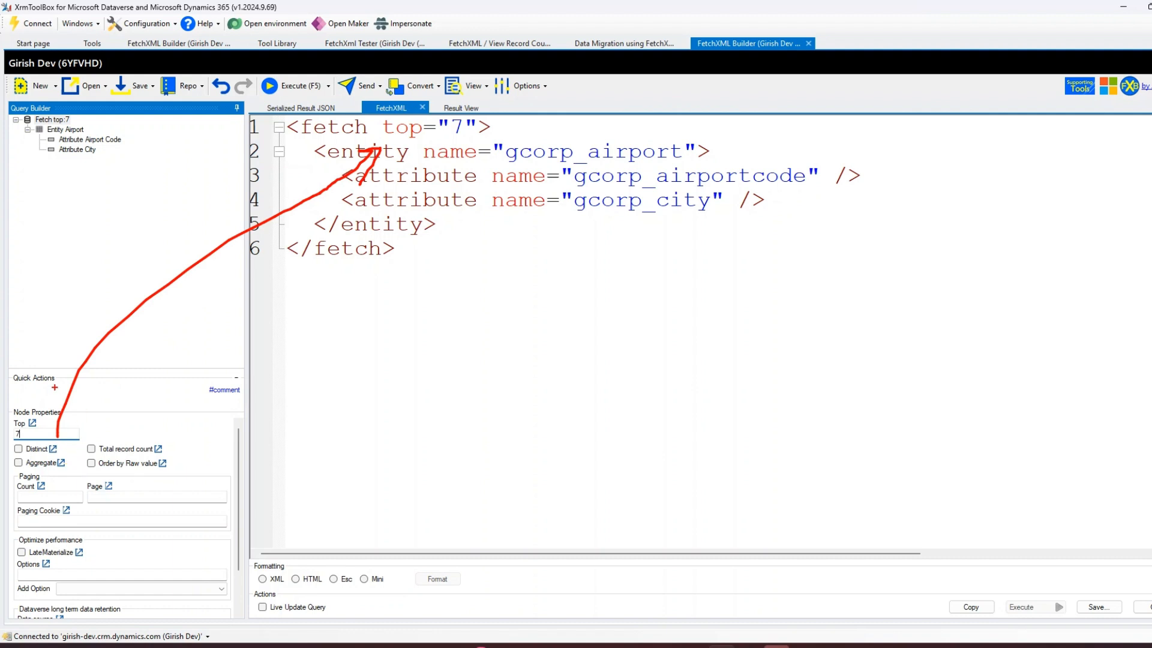
click(18, 449)
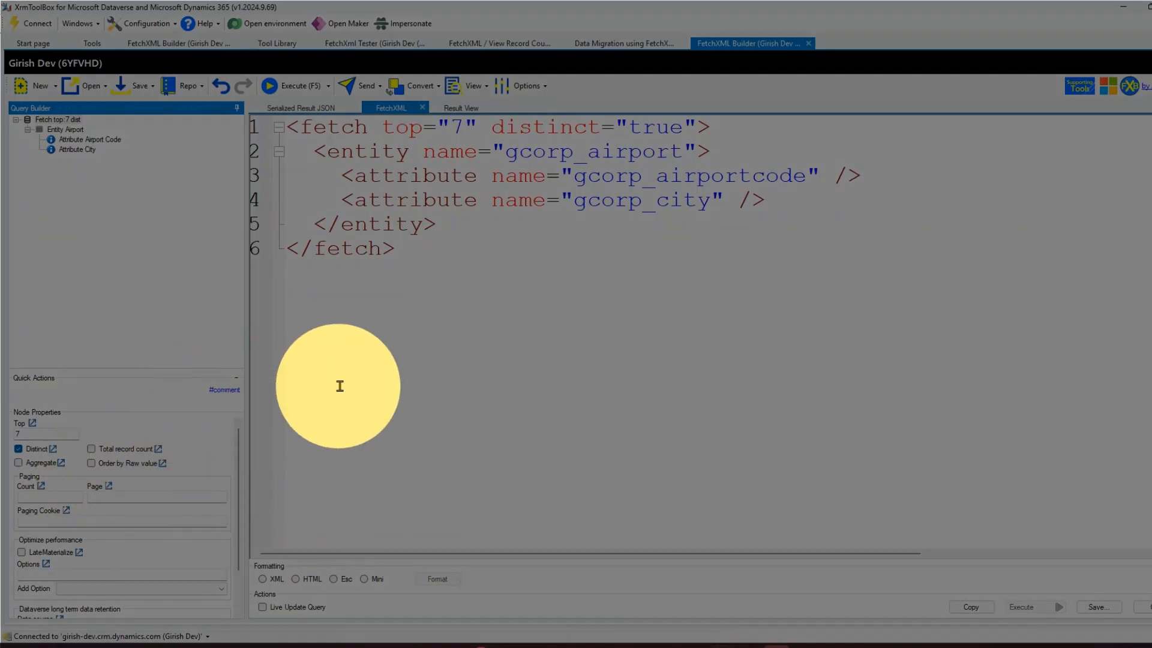
click(355, 385)
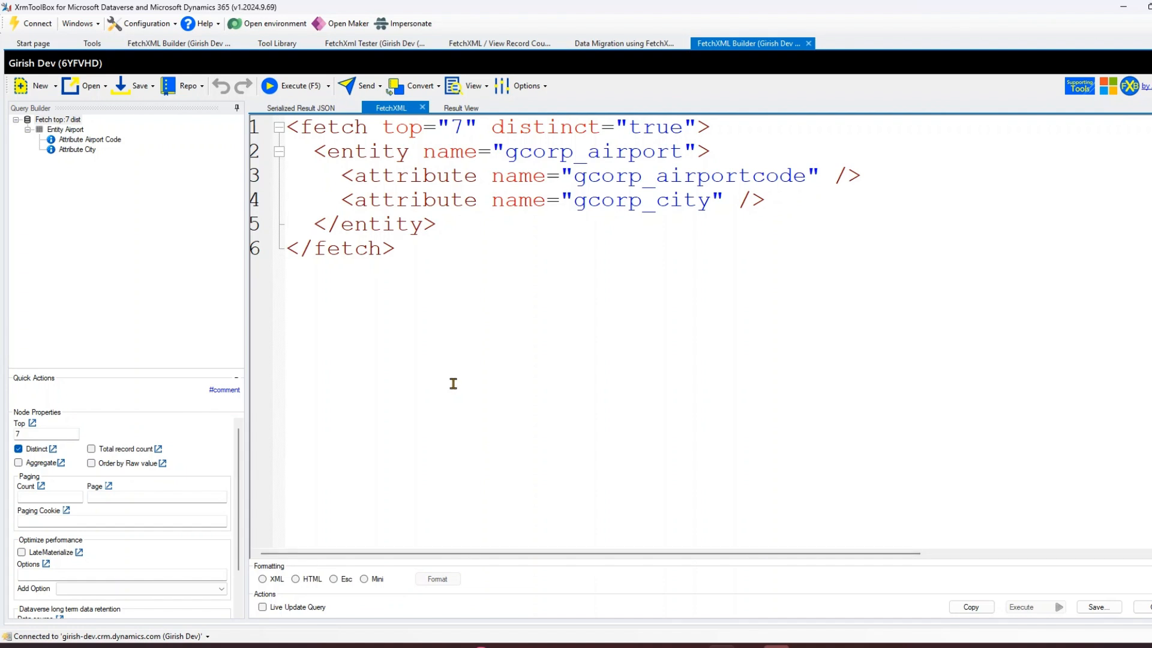